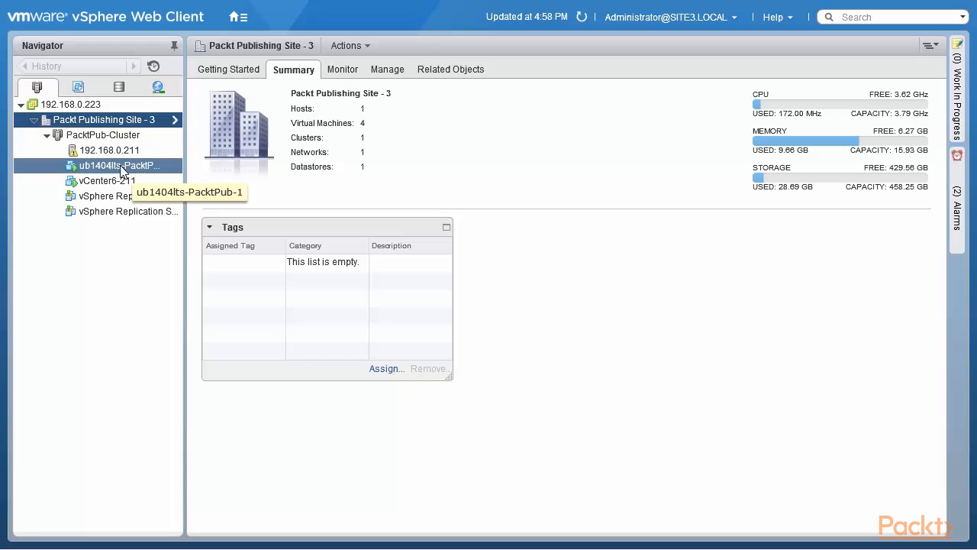
- Open the resource settings of virtual machine ub1404lts-PacktPub-1 and preview the Low, High and Custom CPU share levels
right_click(123, 170)
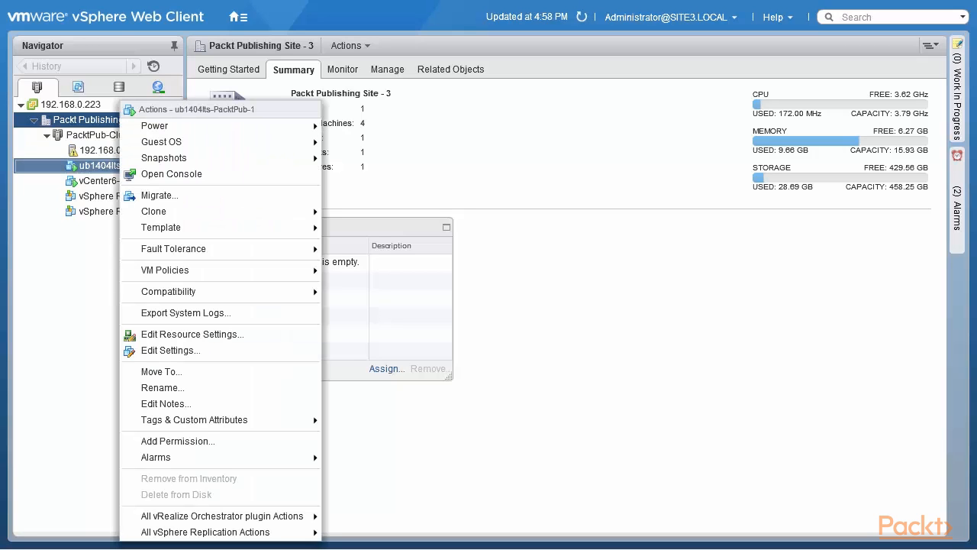
left_click(199, 333)
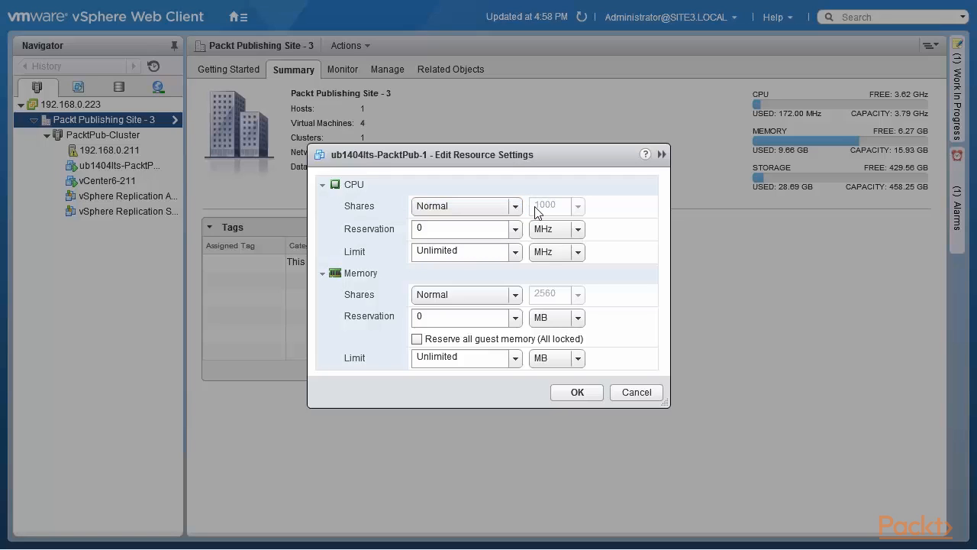
left_click(515, 206)
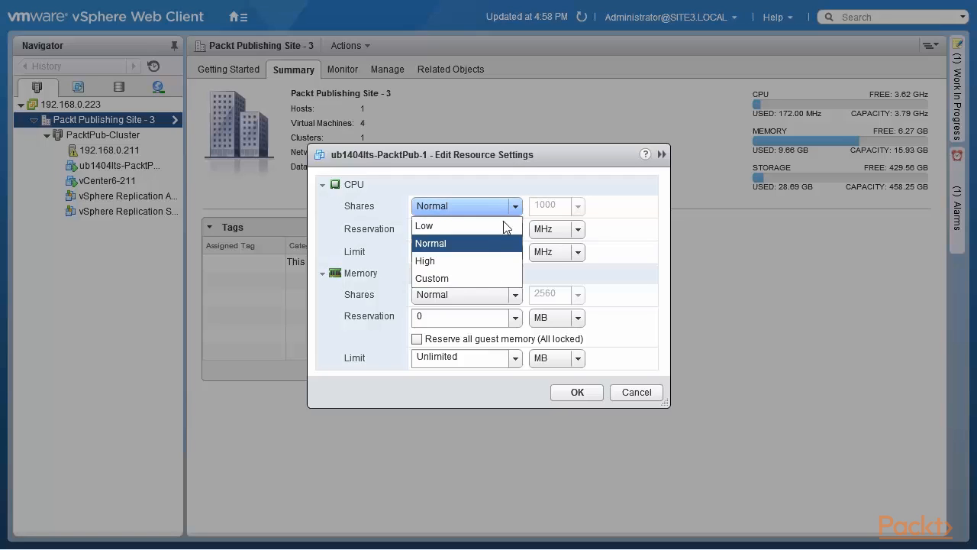
left_click(483, 230)
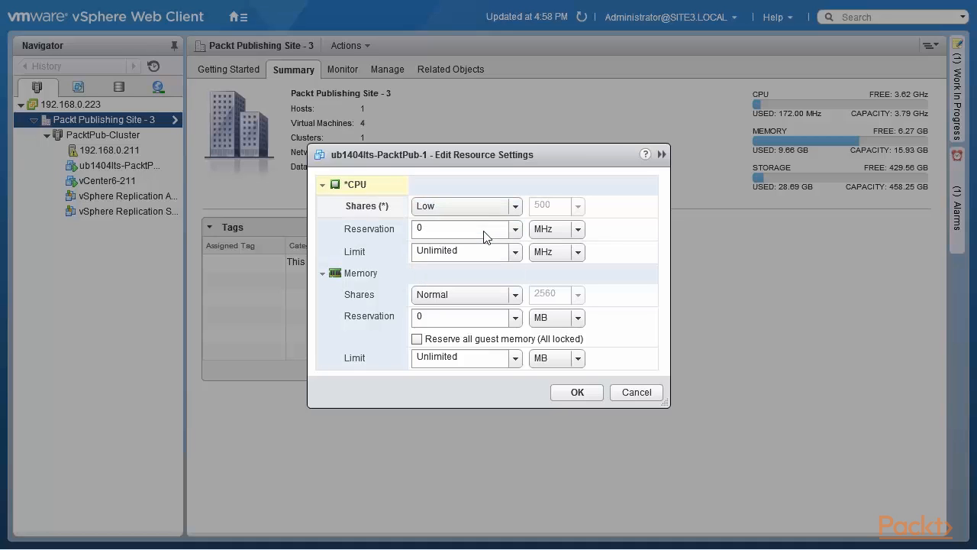
left_click(514, 208)
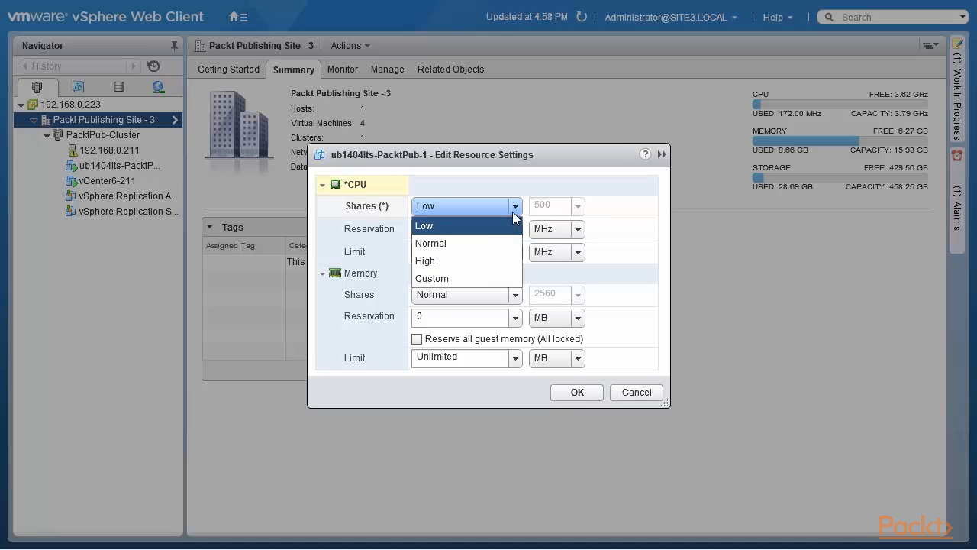
left_click(477, 259)
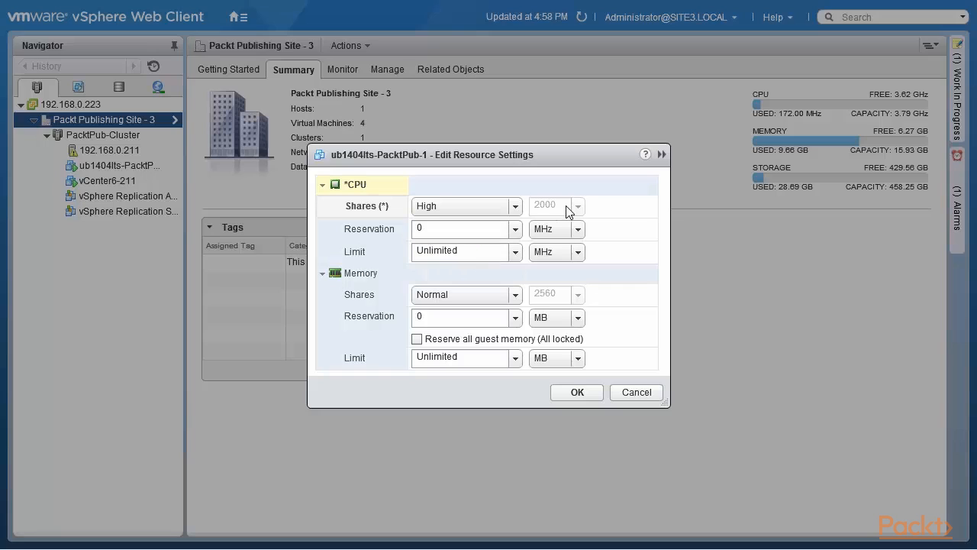
left_click(515, 210)
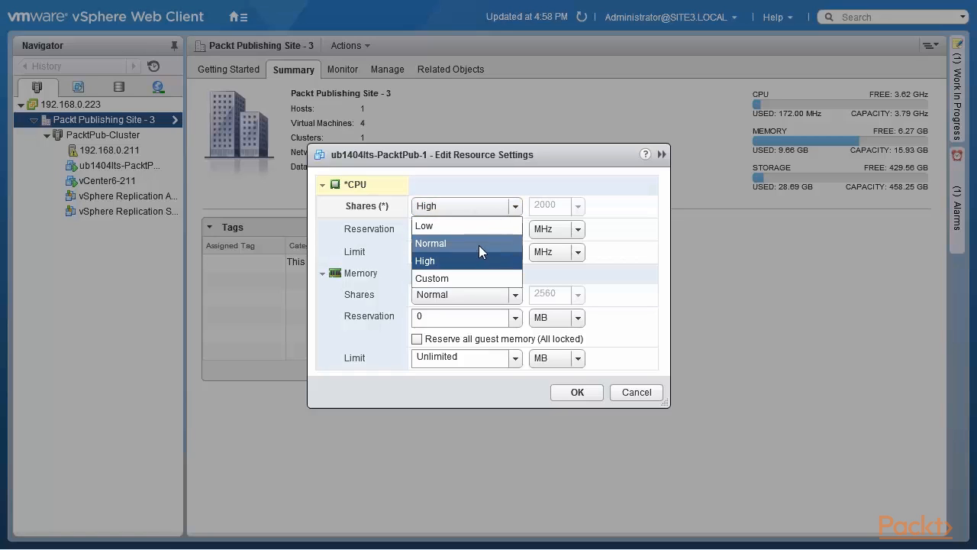
left_click(468, 281)
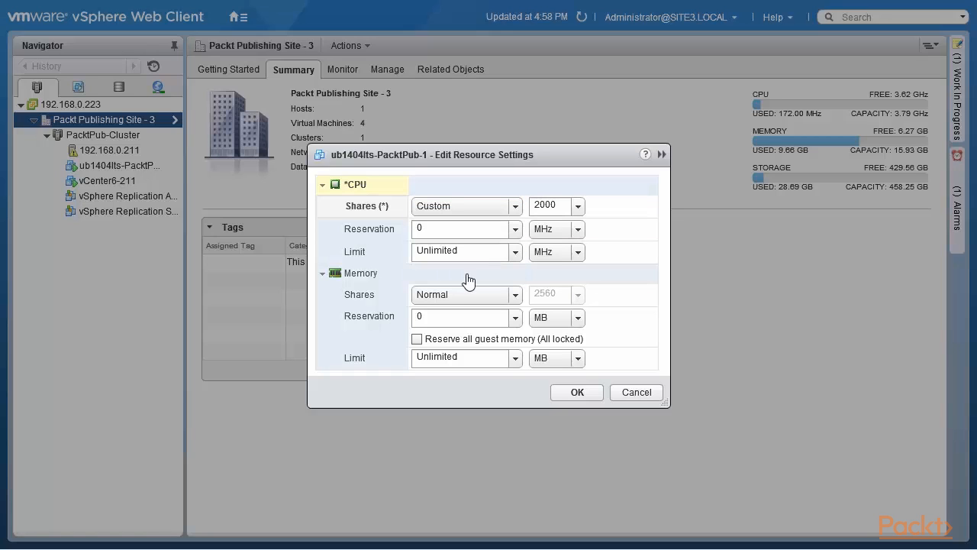
- Compare the CPU share values for Low, Normal and High on the virtual machine, then discard the changes
left_click(514, 208)
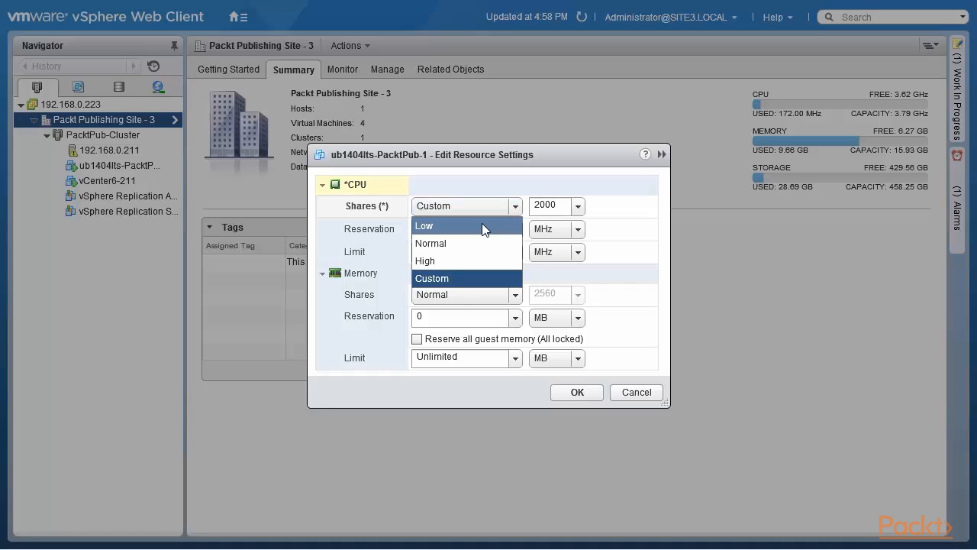
left_click(482, 226)
left_click(515, 207)
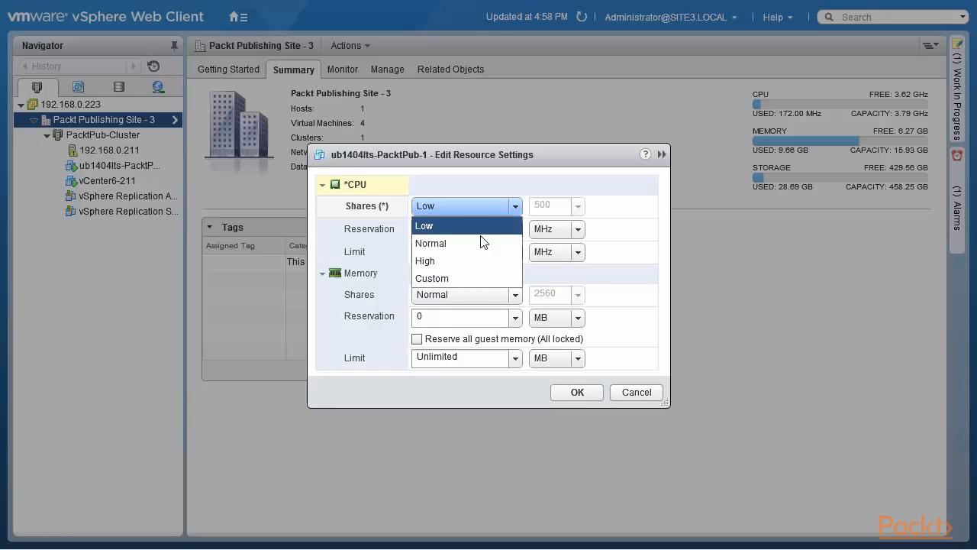
left_click(484, 242)
left_click(515, 207)
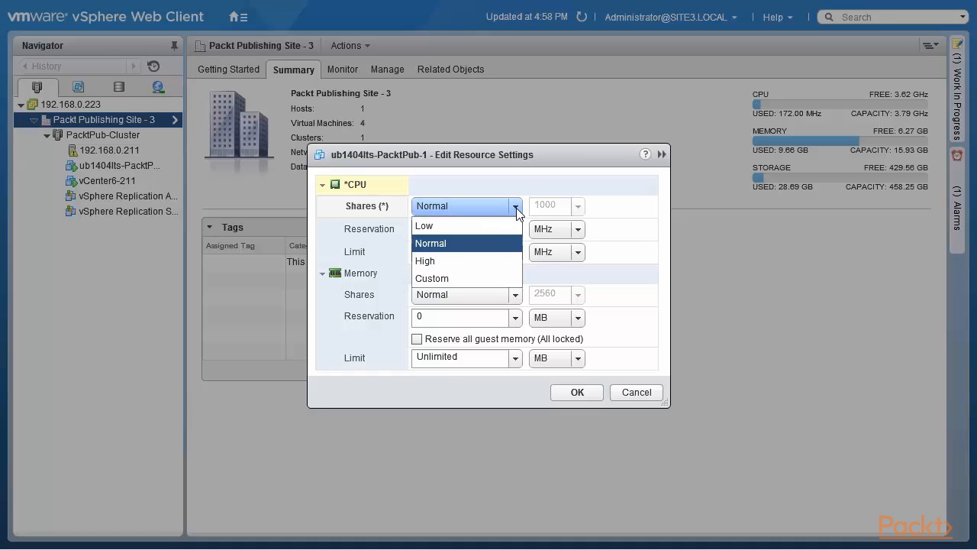
left_click(473, 259)
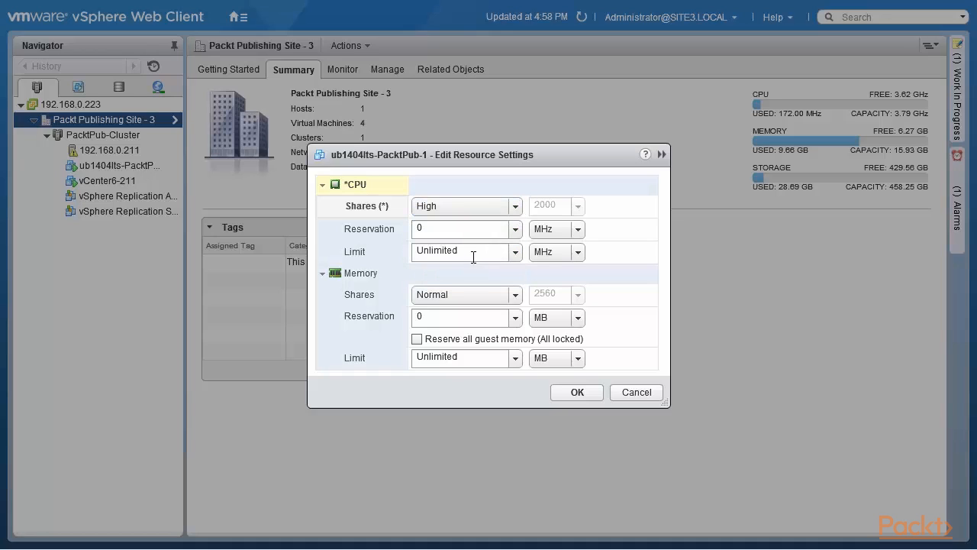
left_click(517, 204)
left_click(504, 225)
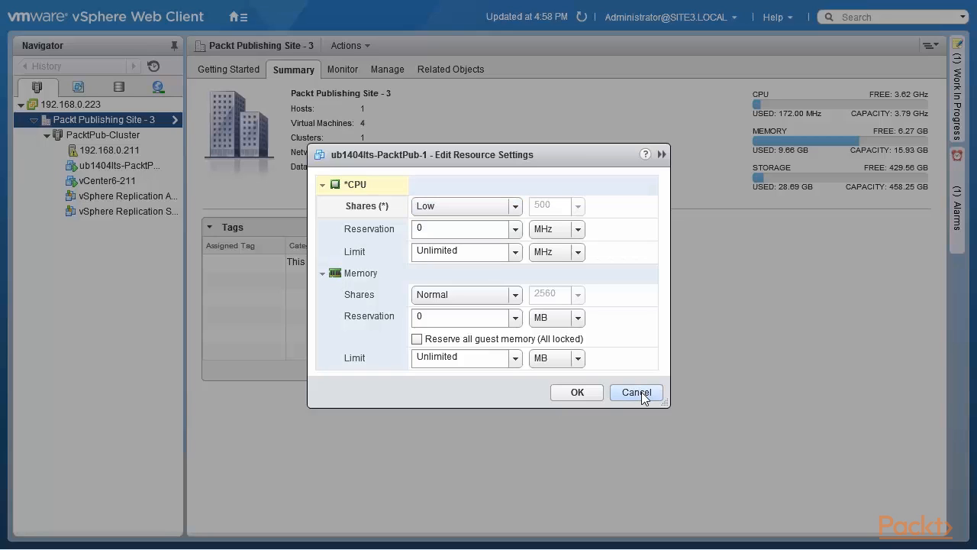
left_click(516, 205)
left_click(493, 244)
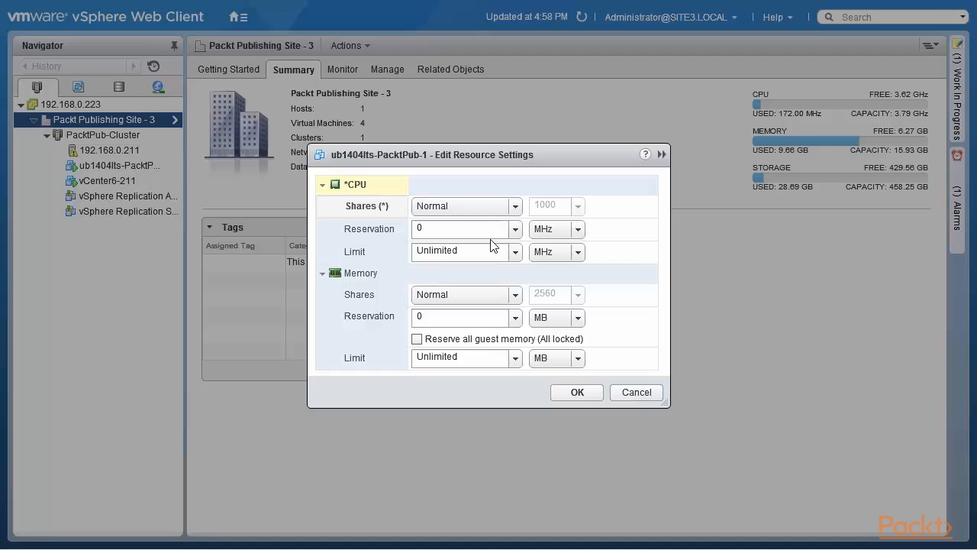
left_click(643, 394)
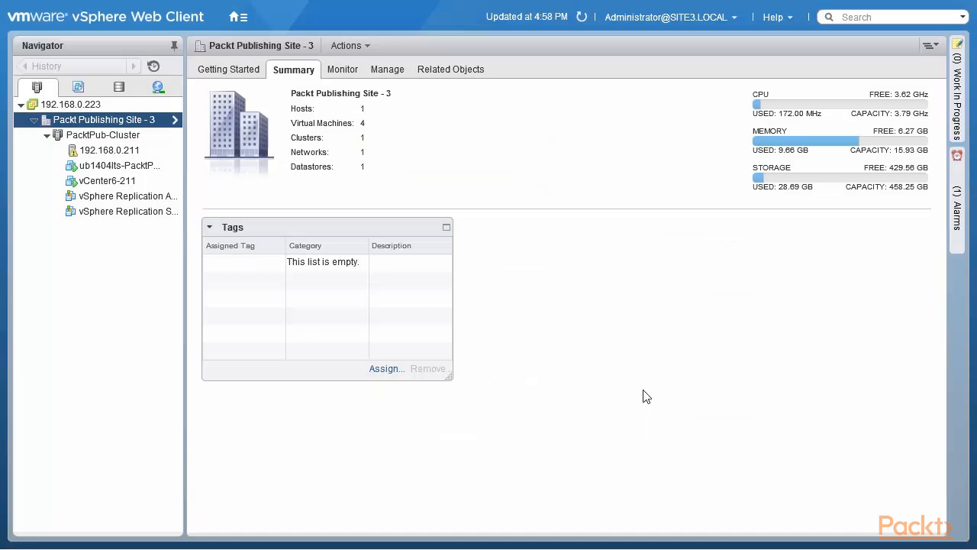
- Preview the Low and High CPU share levels for a new resource pool on PacktPub-Cluster, then cancel its creation
right_click(114, 137)
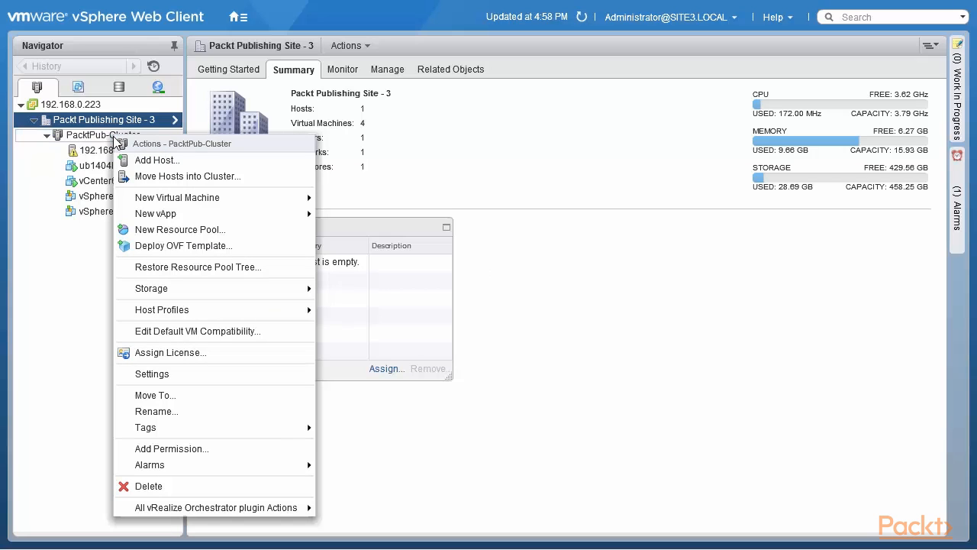
left_click(232, 230)
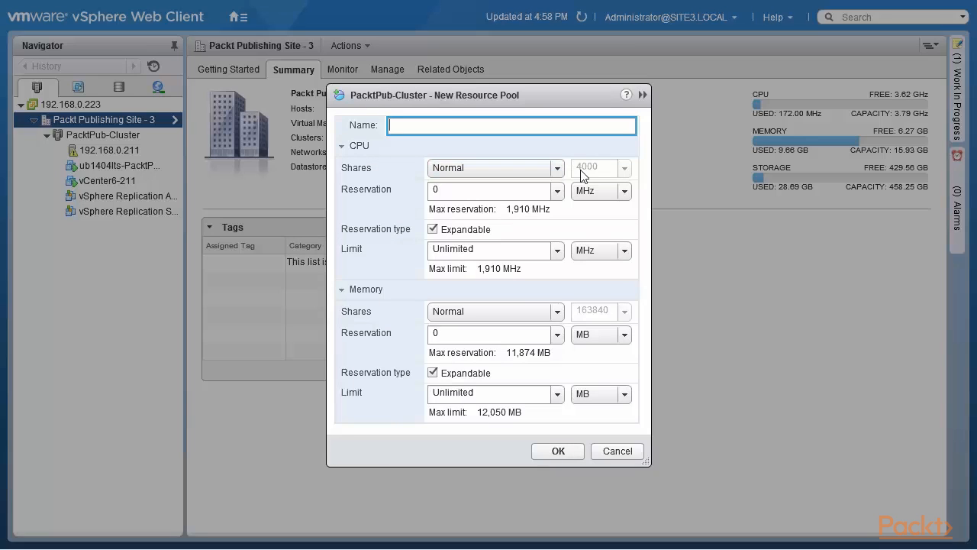
left_click(558, 169)
left_click(537, 185)
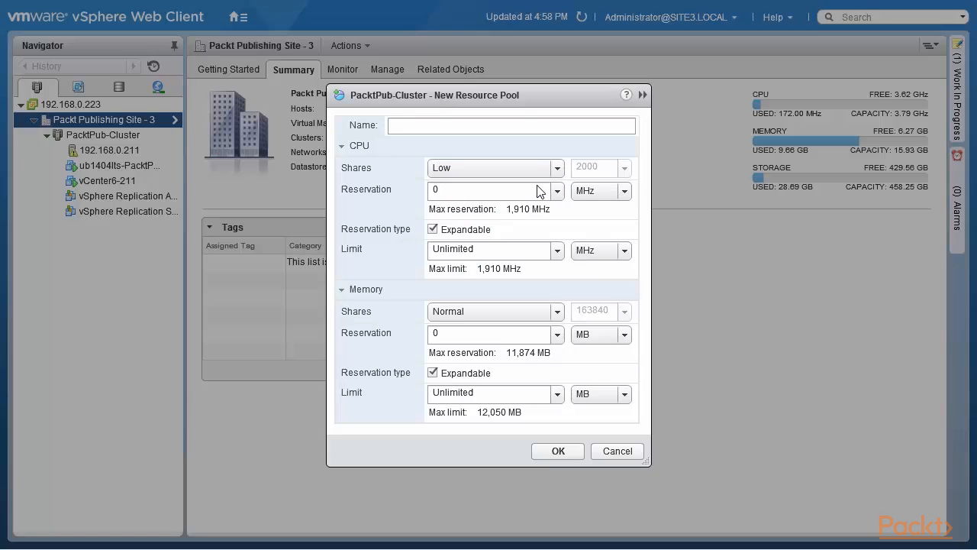
left_click(558, 169)
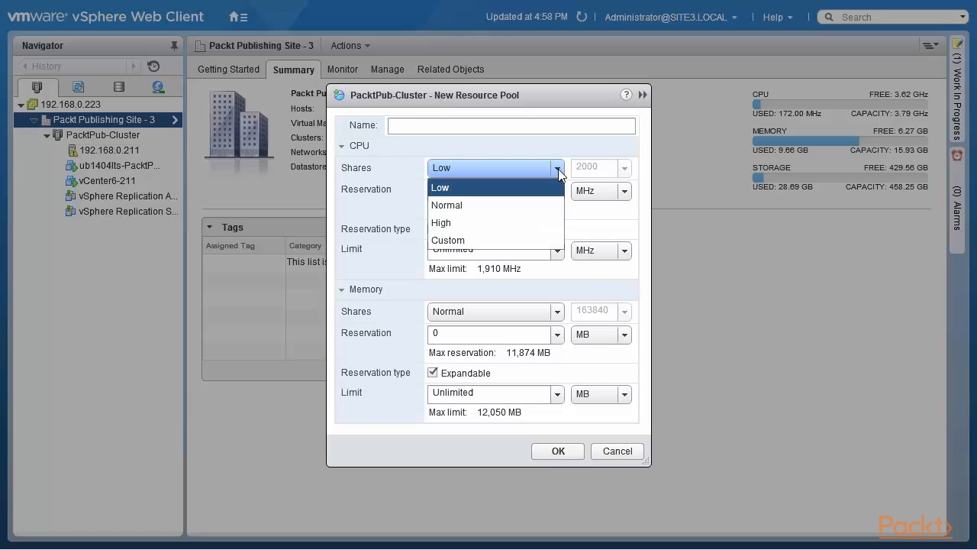
left_click(534, 219)
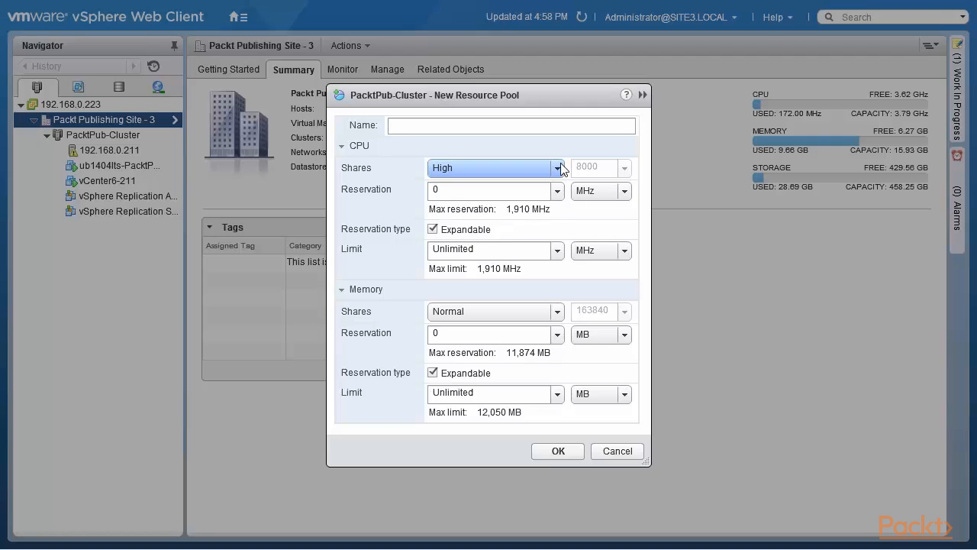
left_click(628, 452)
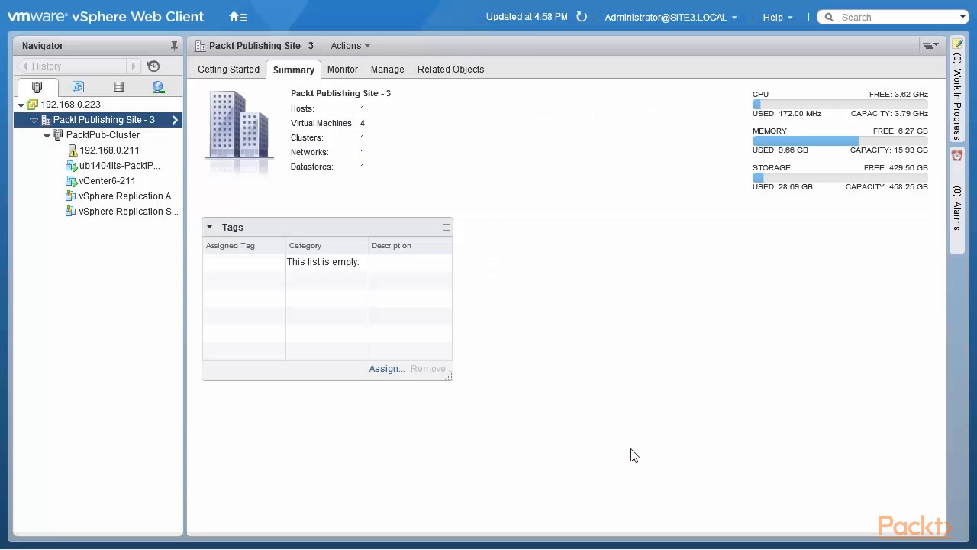
- Check the memory shares in the resource settings of ub1404lts-PacktPub-1 and close them without changes
right_click(115, 166)
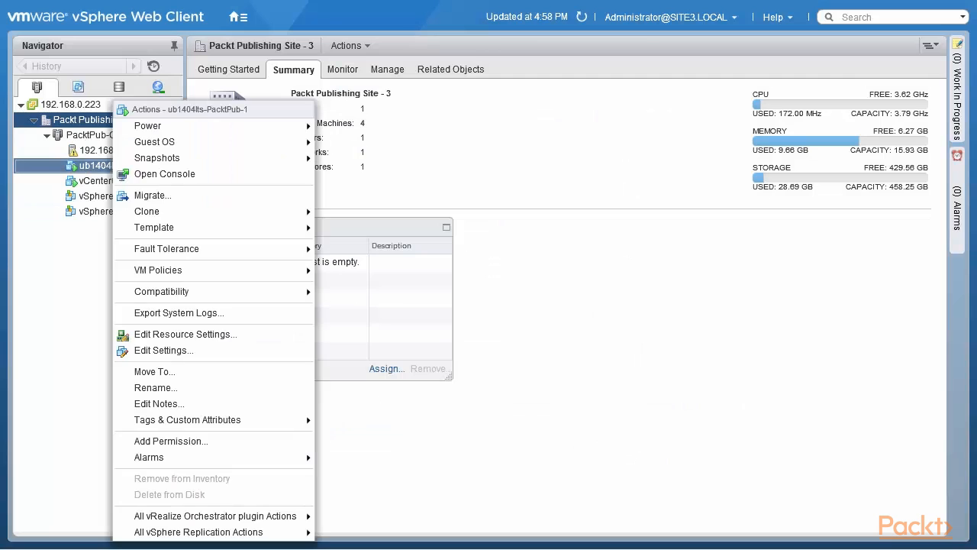
left_click(220, 336)
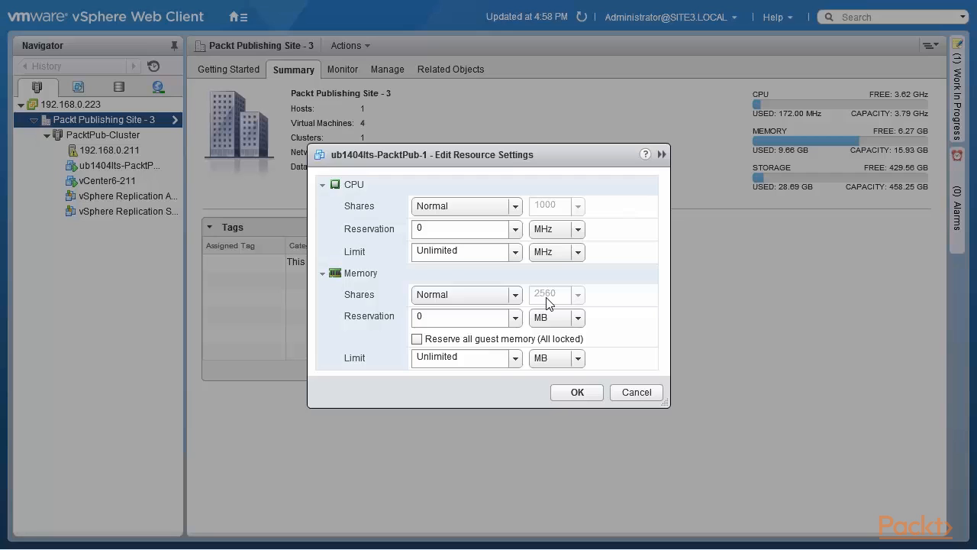
left_click(632, 392)
- Check the configured memory size in the virtual hardware settings of ub1404lts-PacktPub-1 and close them without changes
right_click(150, 173)
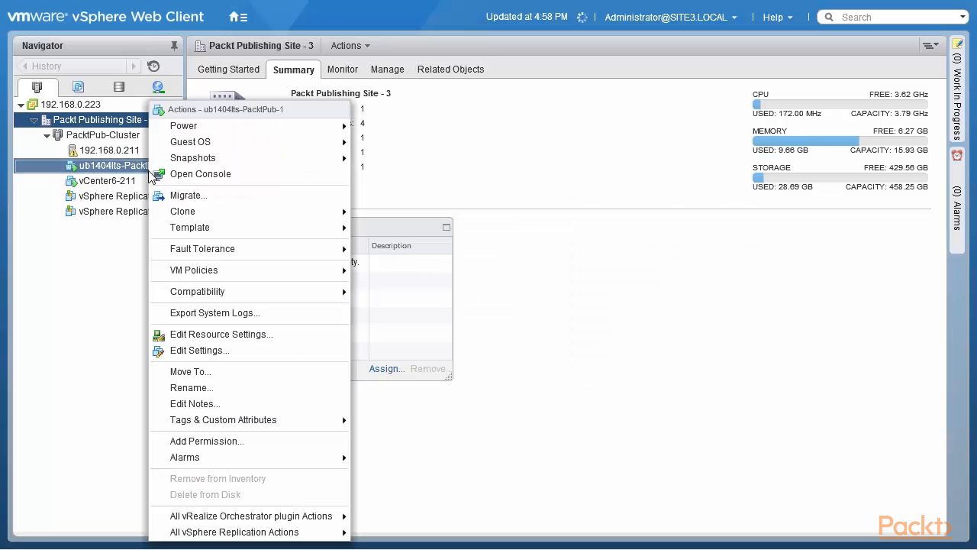
left_click(237, 352)
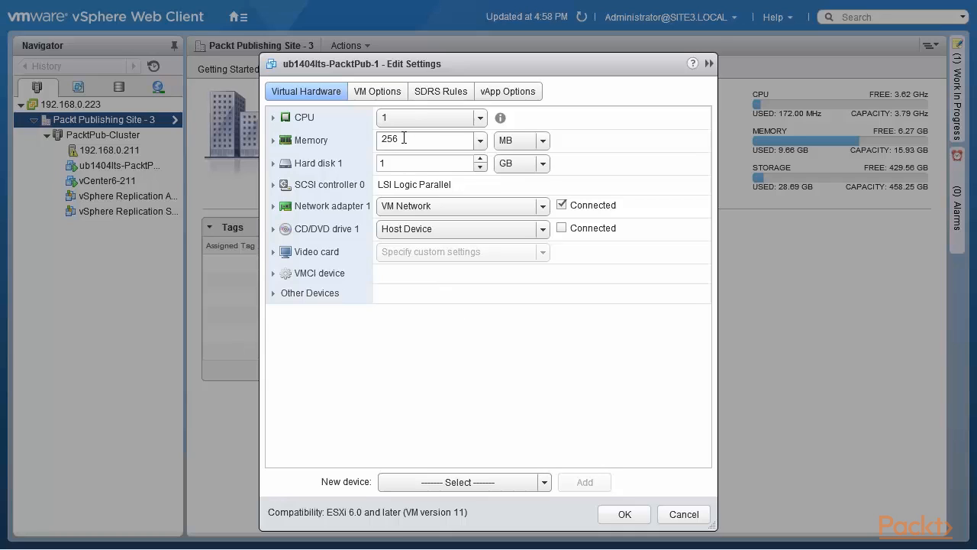
left_click(684, 514)
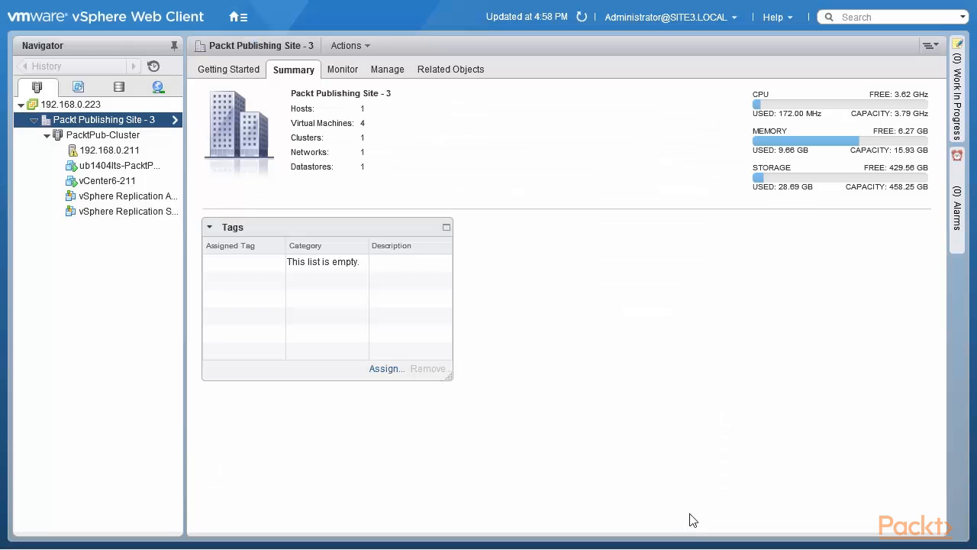
- Check the default memory shares for a new resource pool on PacktPub-Cluster, then cancel its creation
right_click(112, 142)
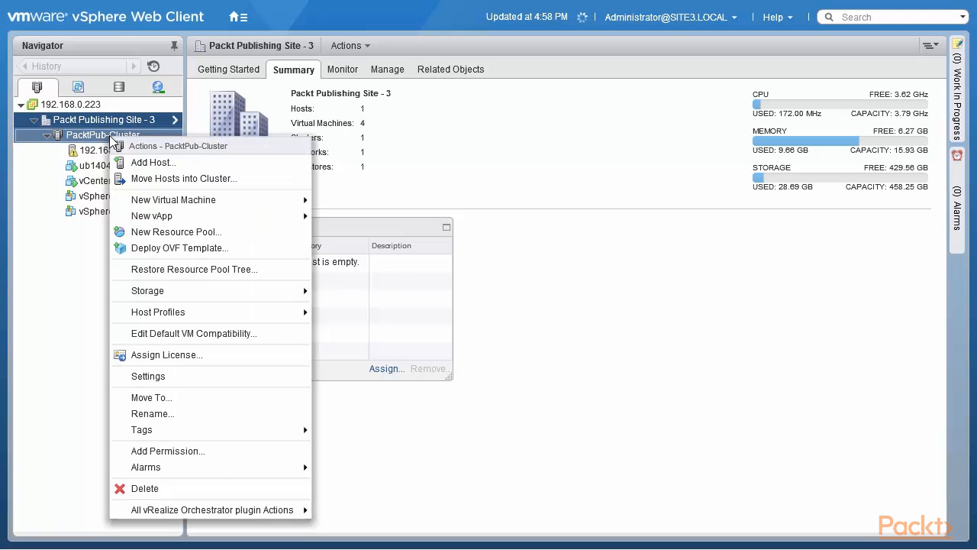
left_click(175, 232)
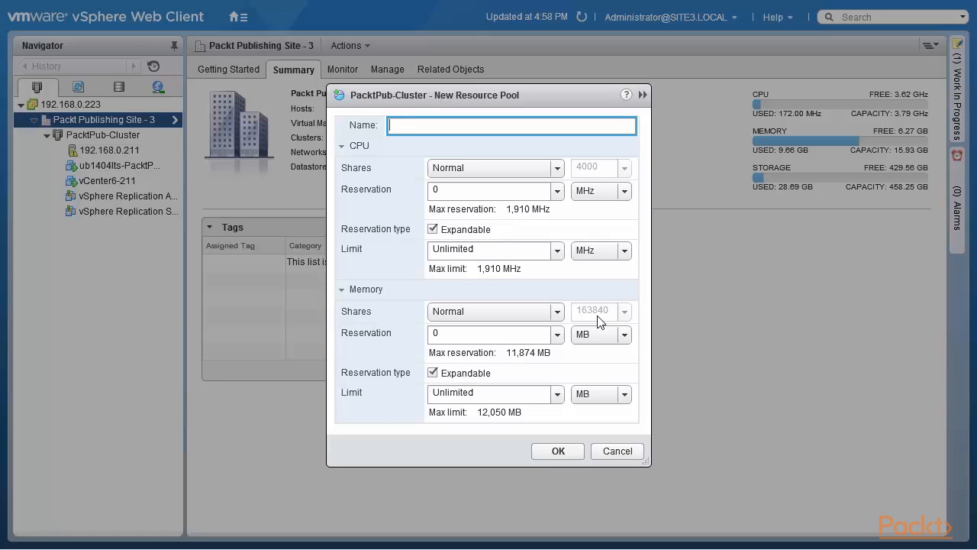
left_click(625, 449)
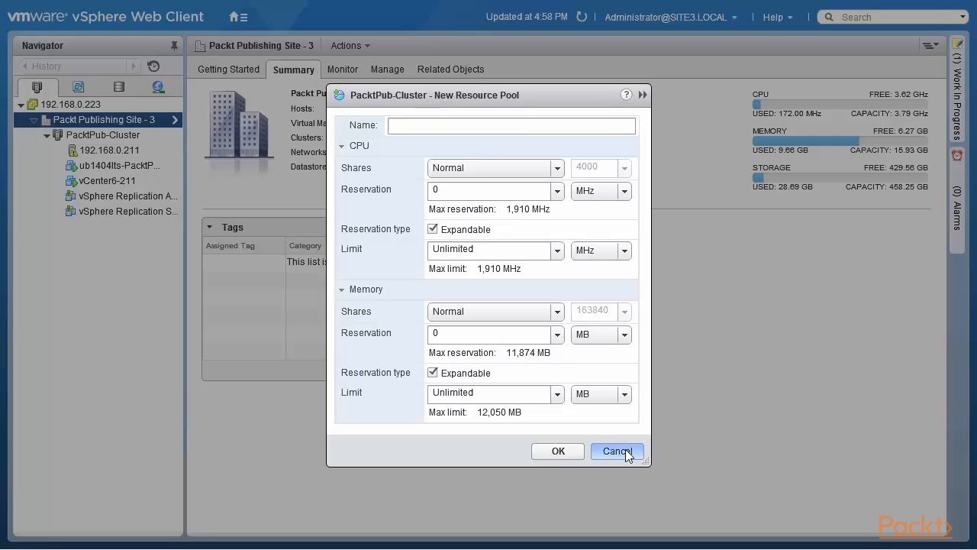
- Select virtual machine ub1404lts-PacktPub-1 and open its resource settings
right_click(120, 149)
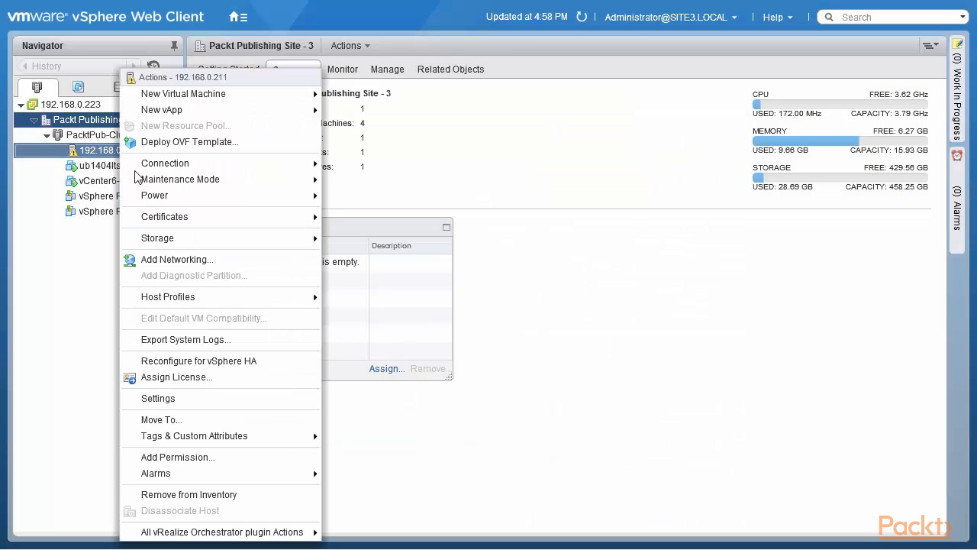
left_click(88, 166)
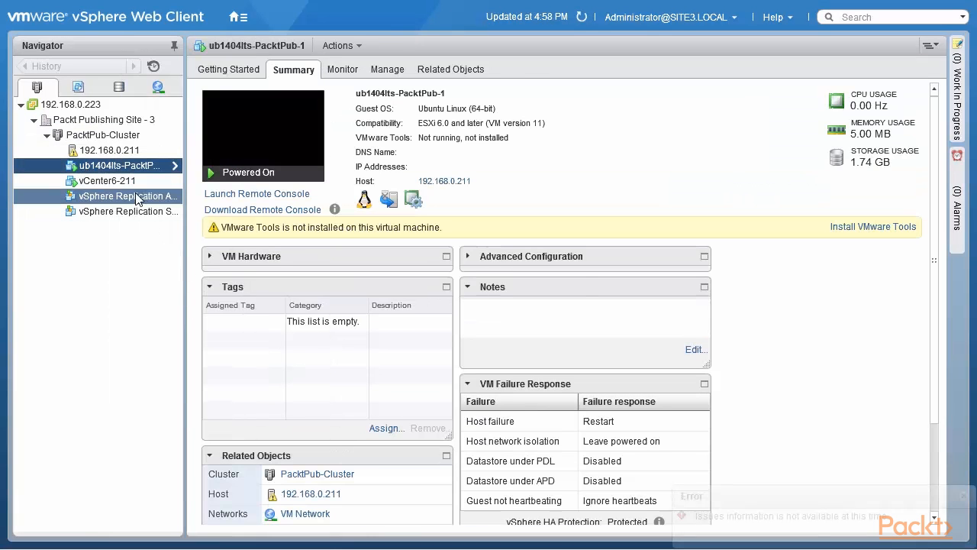
right_click(140, 171)
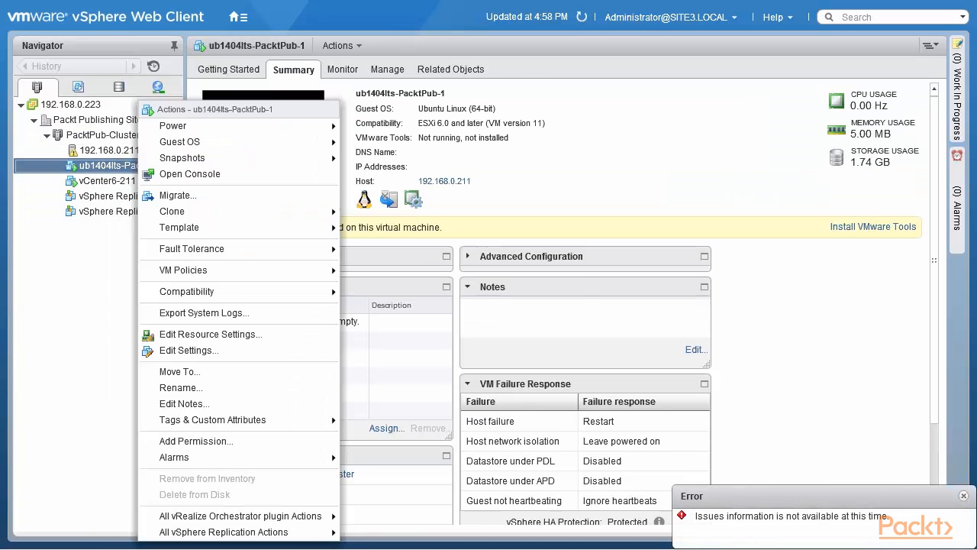
left_click(221, 334)
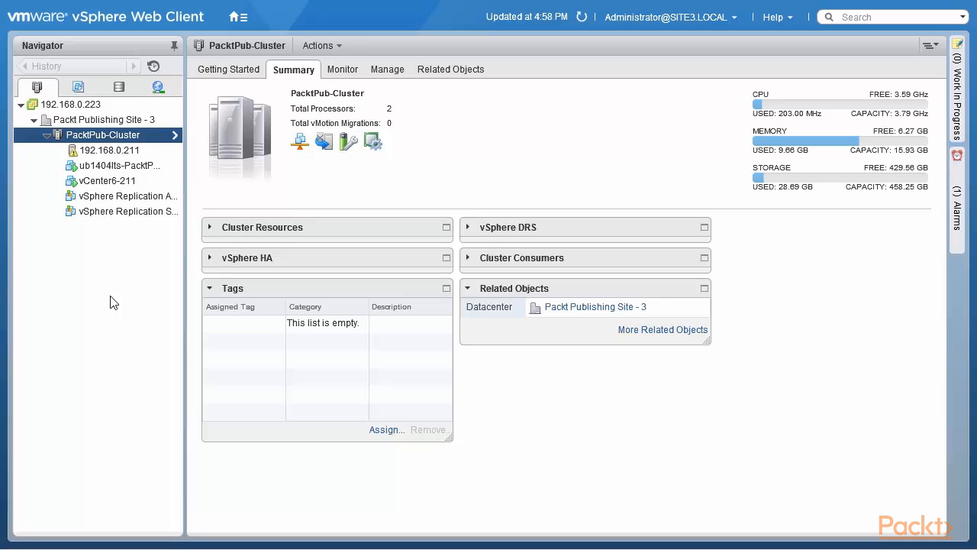
- Review the CPU and memory options for a new resource pool on PacktPub-Cluster, and cancel its creation
right_click(131, 136)
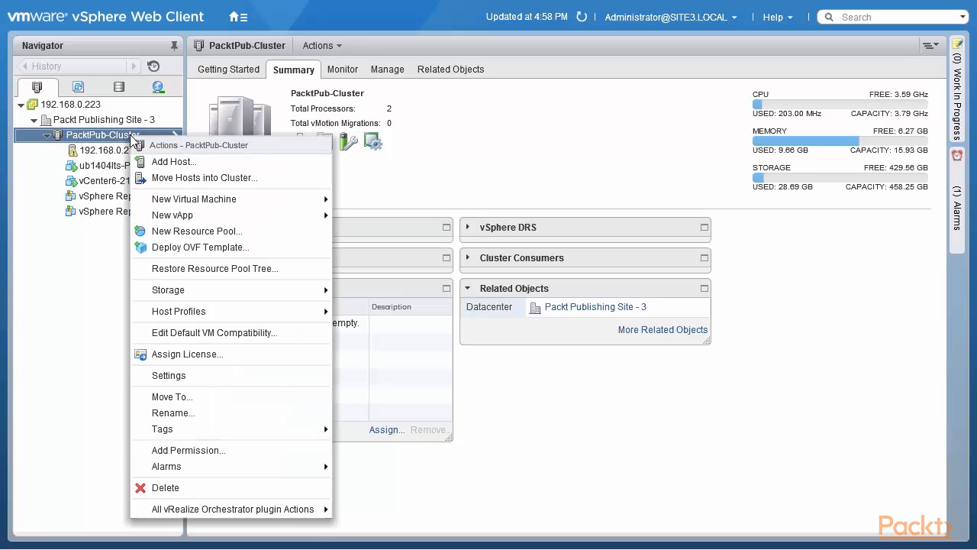
left_click(239, 232)
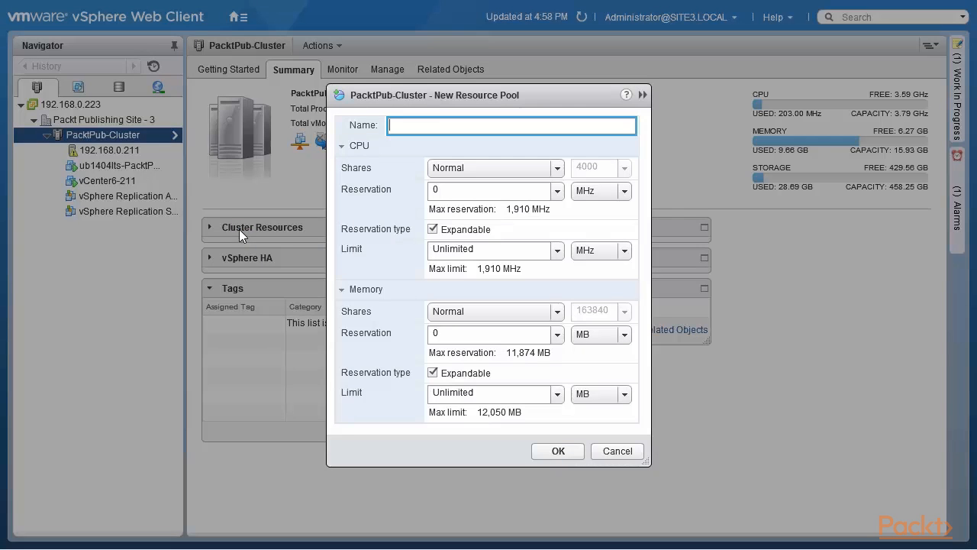
left_click(617, 452)
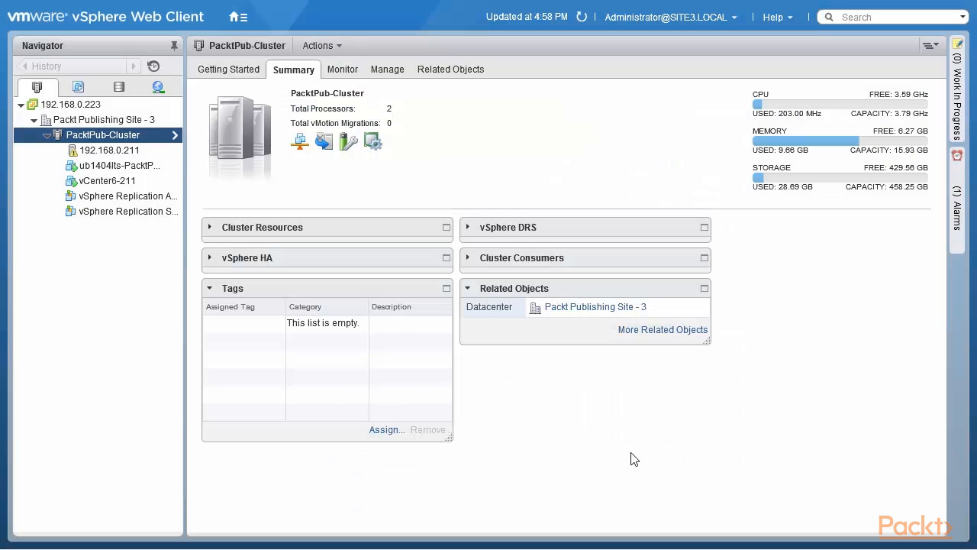
- Turn off vSphere DRS on PacktPub-Cluster and check whether a new resource pool can be created on the cluster
left_click(389, 72)
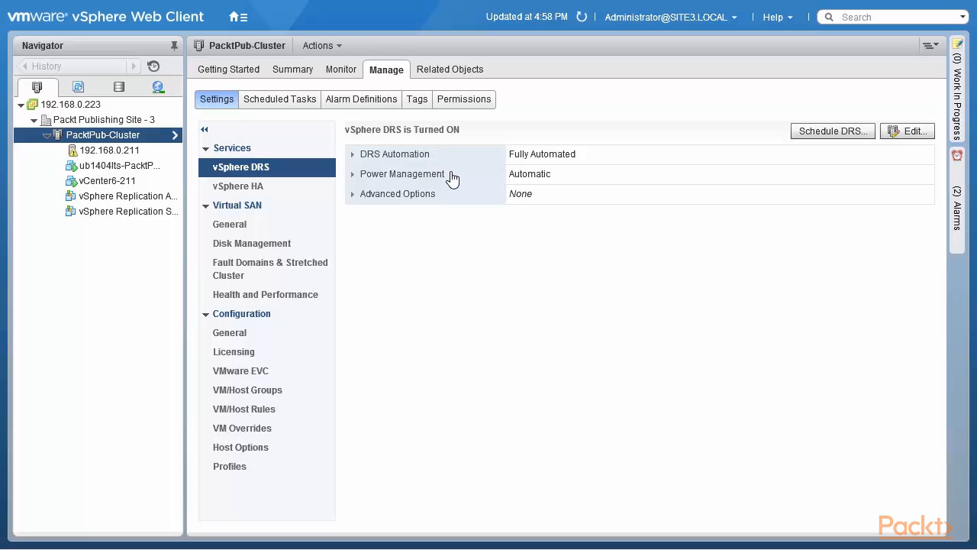
left_click(914, 132)
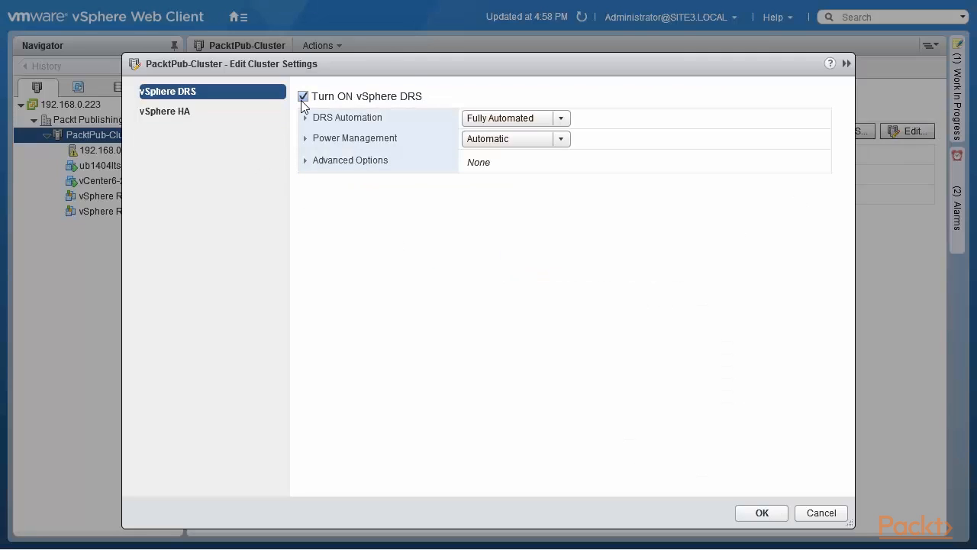
left_click(302, 98)
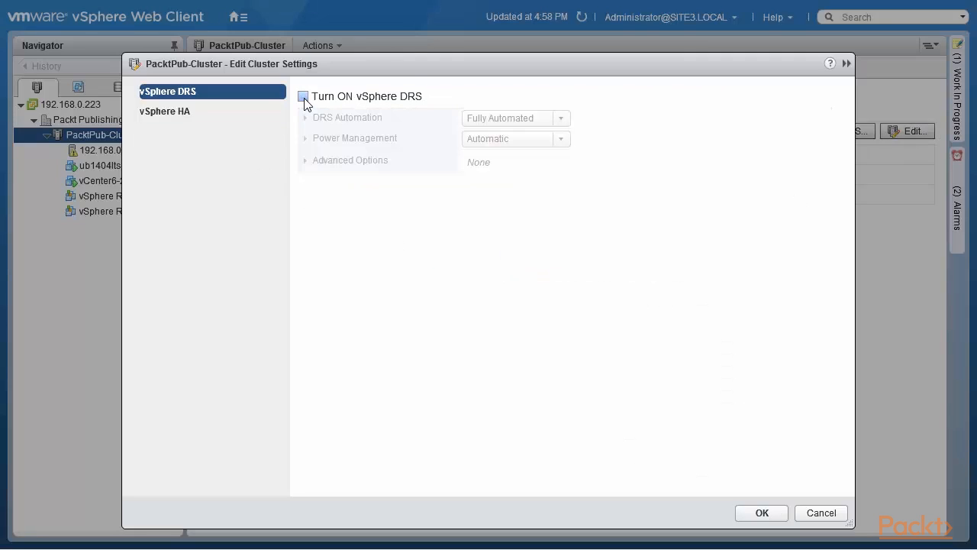
left_click(761, 513)
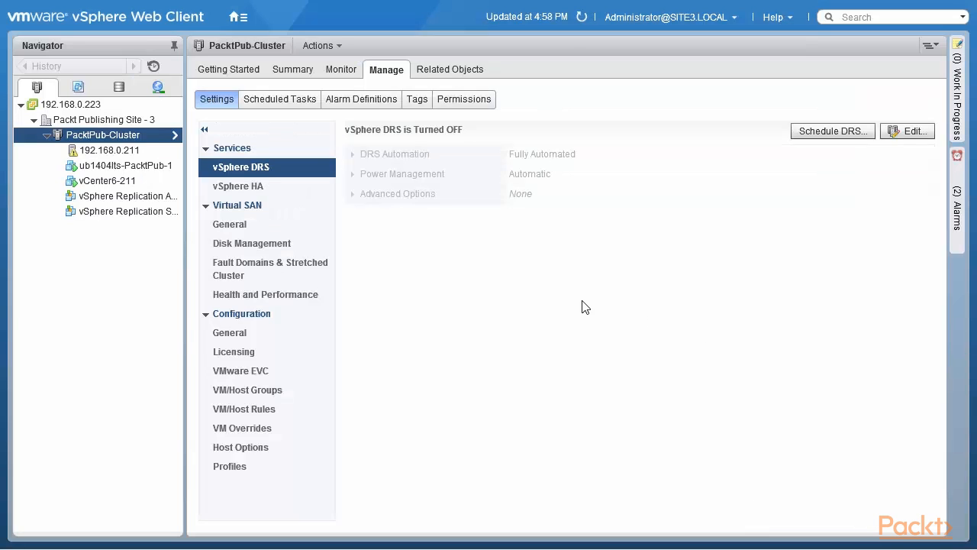
right_click(126, 140)
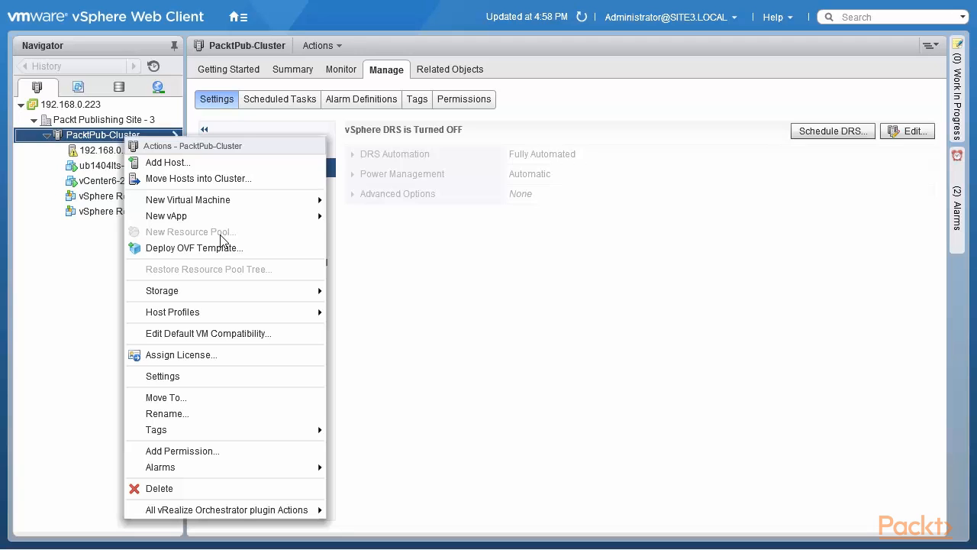
left_click(107, 136)
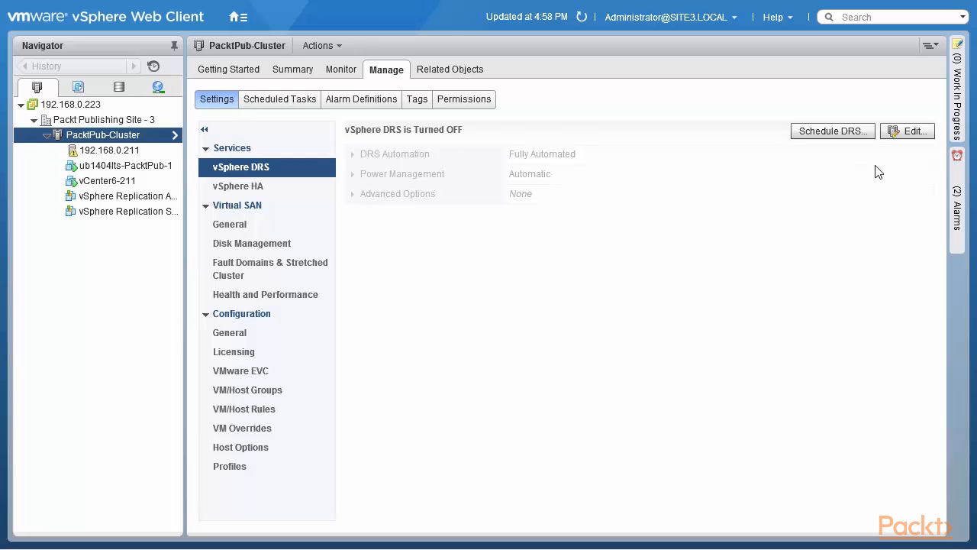
- Examine the DRS automation and power management options for scheduling a DRS settings change on PacktPub-Cluster
left_click(820, 141)
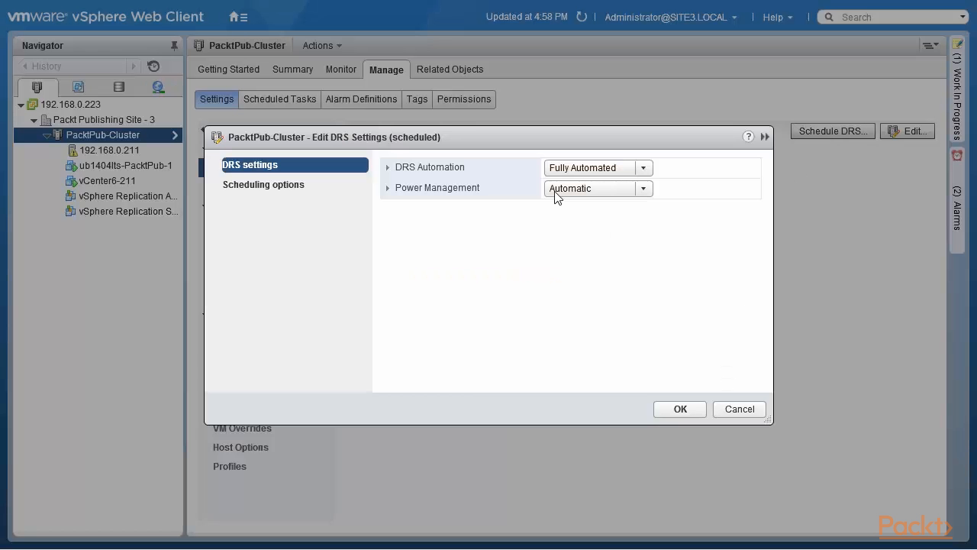
left_click(390, 168)
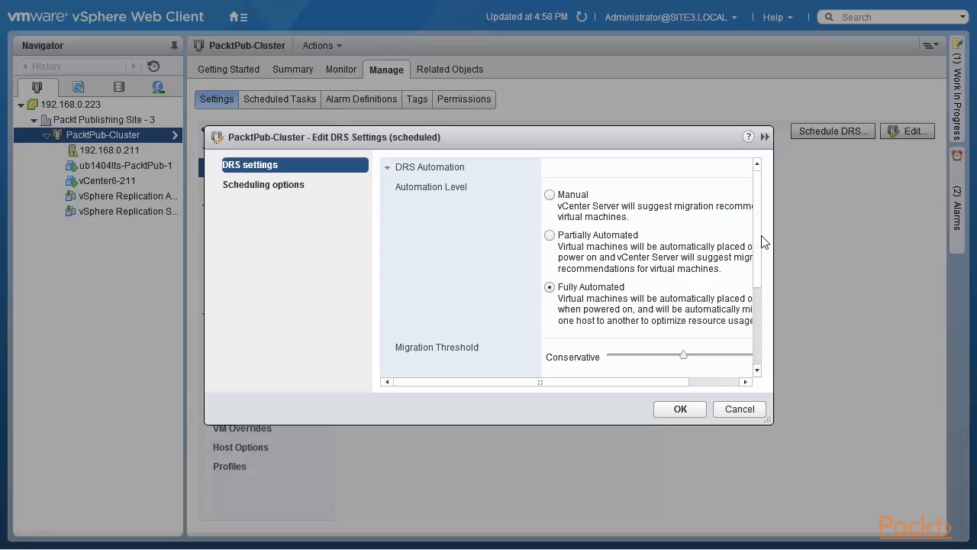
left_click_drag(762, 236, 763, 301)
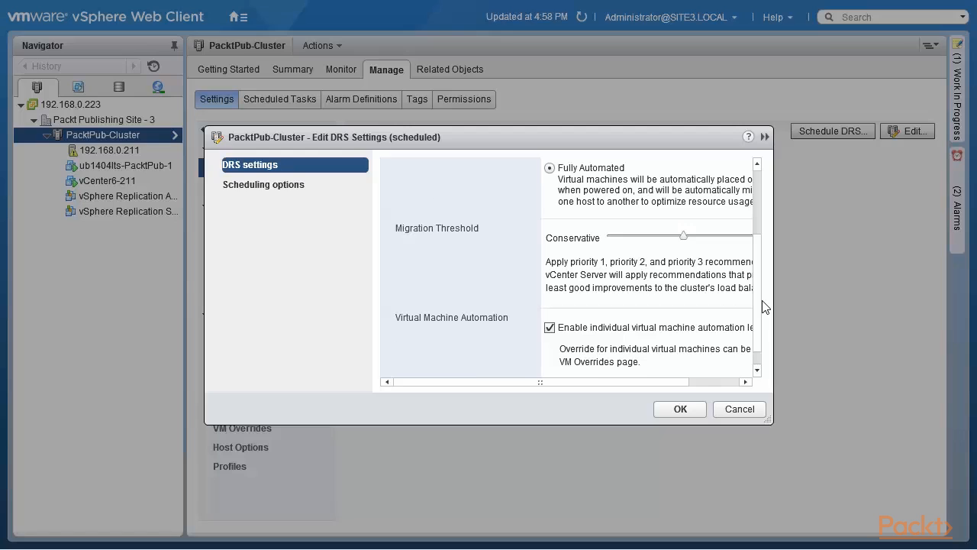
left_click_drag(764, 306, 765, 356)
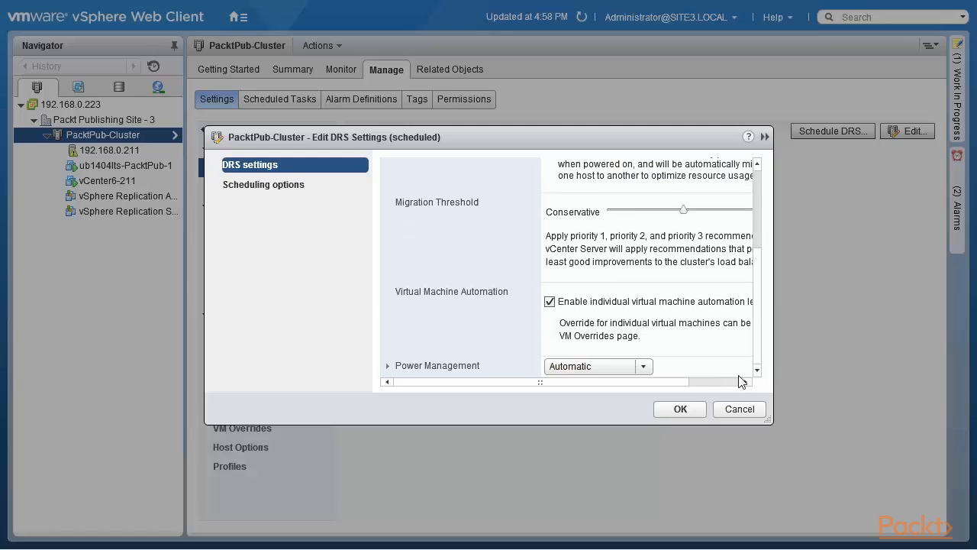
left_click_drag(620, 382, 677, 382)
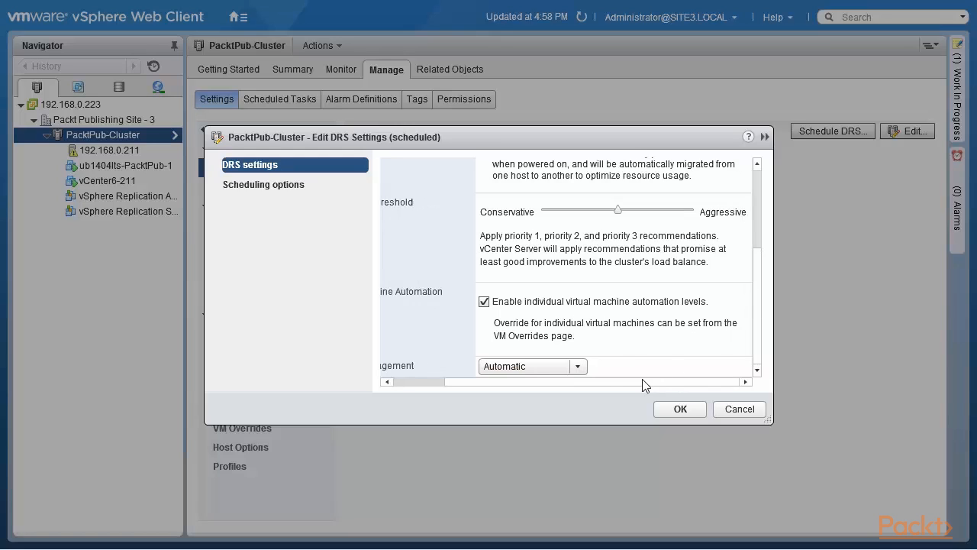
left_click_drag(639, 381, 532, 387)
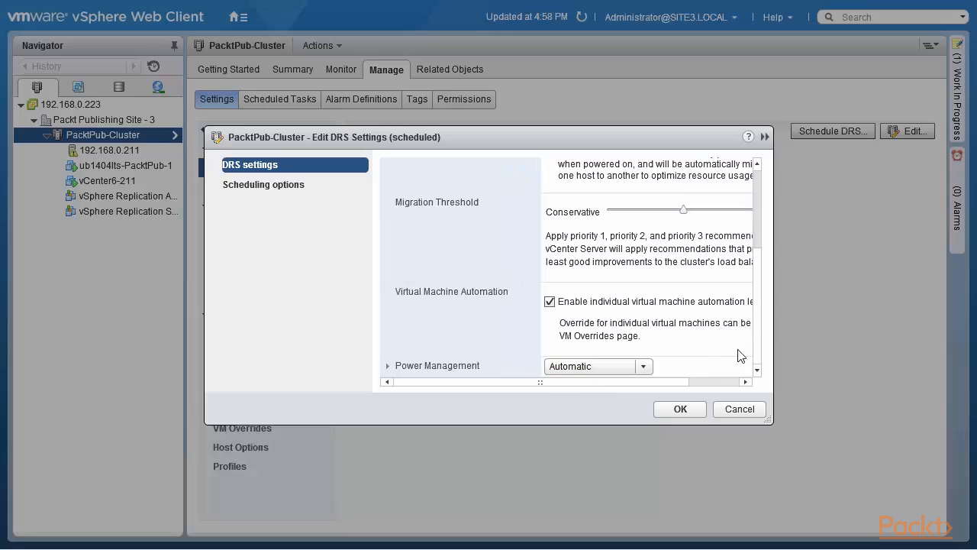
left_click(389, 367)
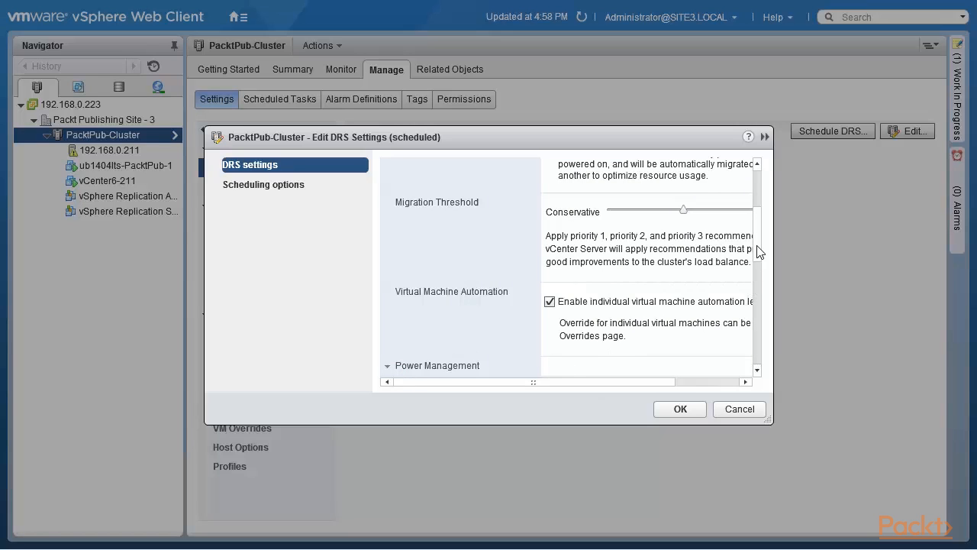
scroll(758, 263, "down", 3)
left_click_drag(758, 291, 760, 362)
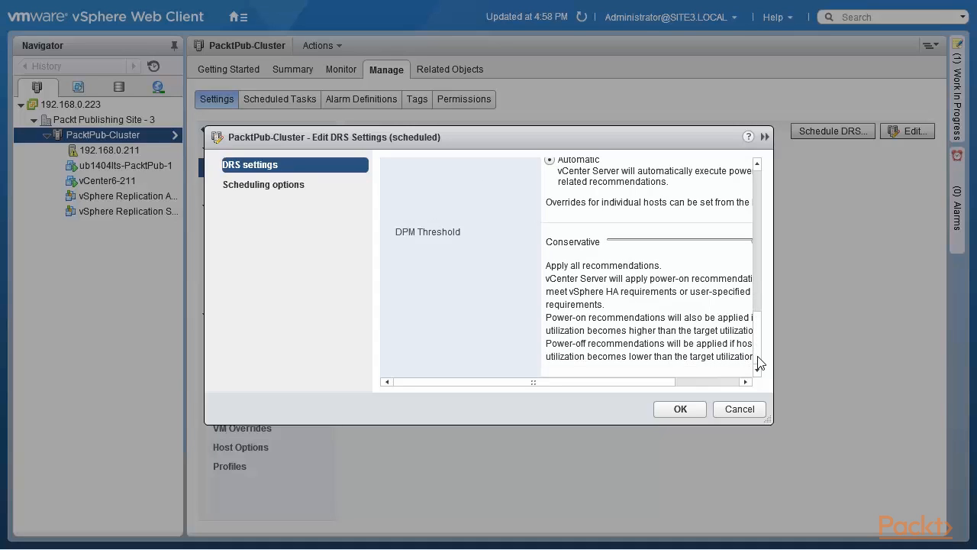
left_click_drag(759, 360, 749, 208)
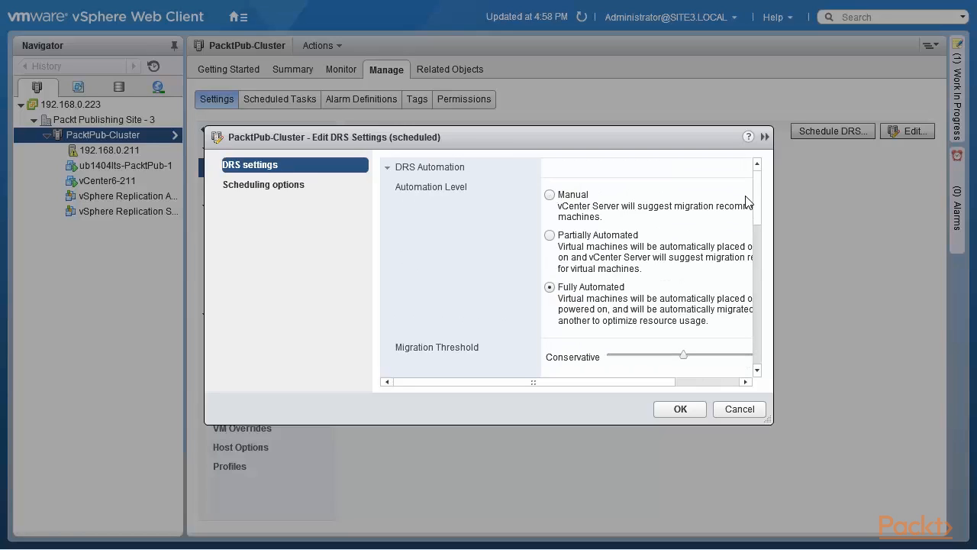
- Check the scheduling options for the DRS task, including the recurring schedule, and cancel without scheduling anything
left_click(242, 185)
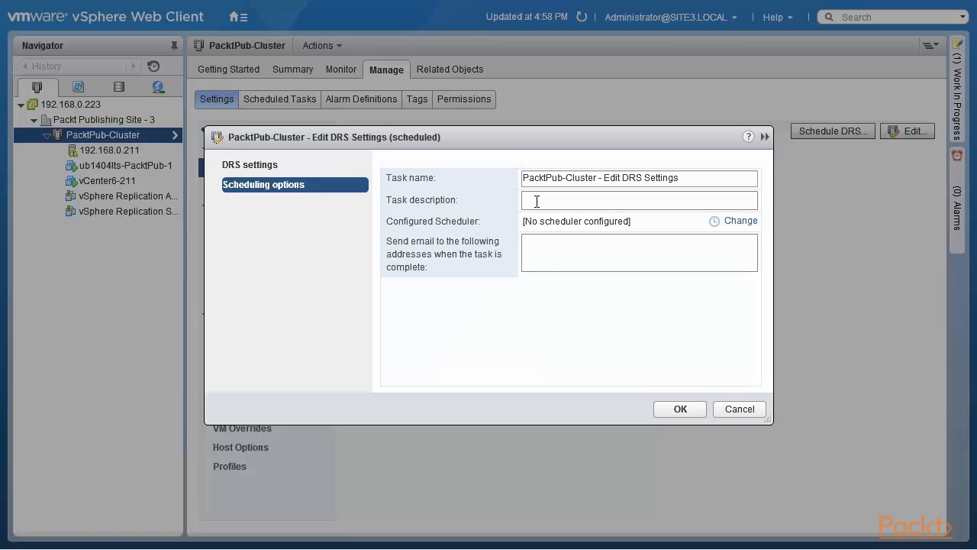
left_click(740, 221)
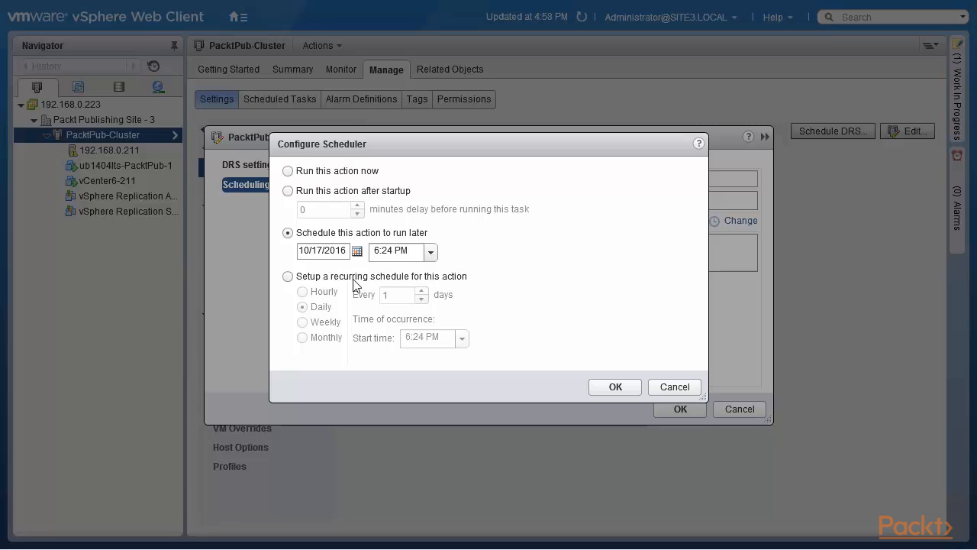
left_click(295, 278)
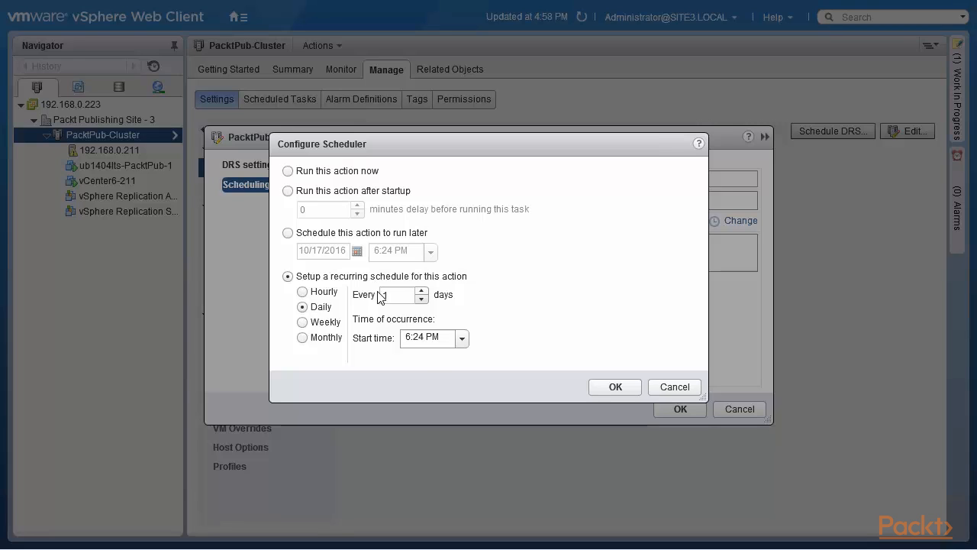
left_click(673, 387)
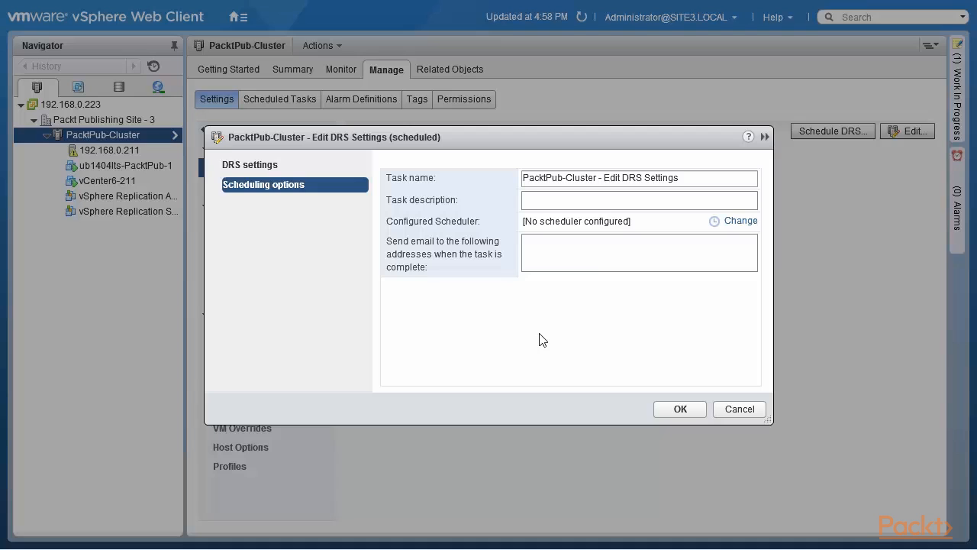
left_click(737, 409)
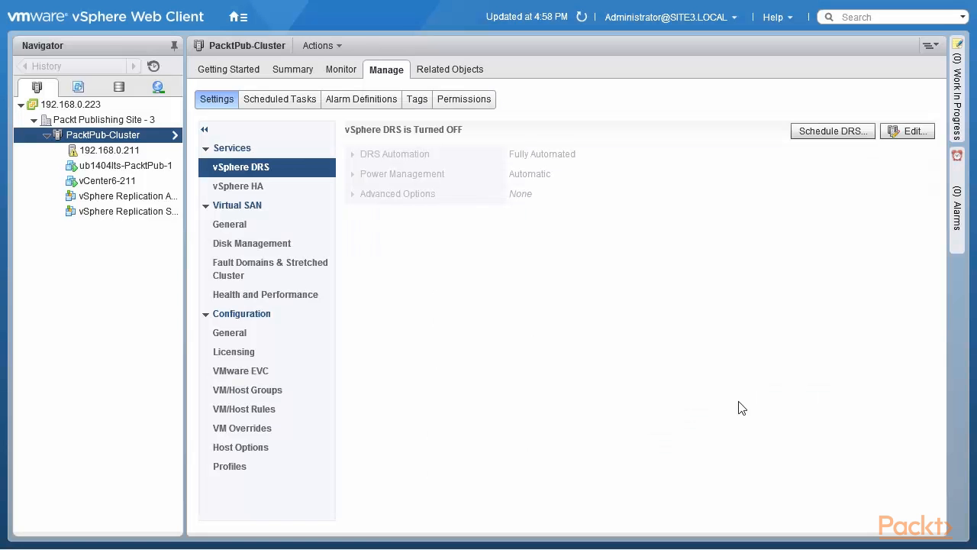
- Enable vSphere DRS in the cluster settings and try the most aggressive migration threshold before restoring the priority 1 to 3 level
left_click(911, 135)
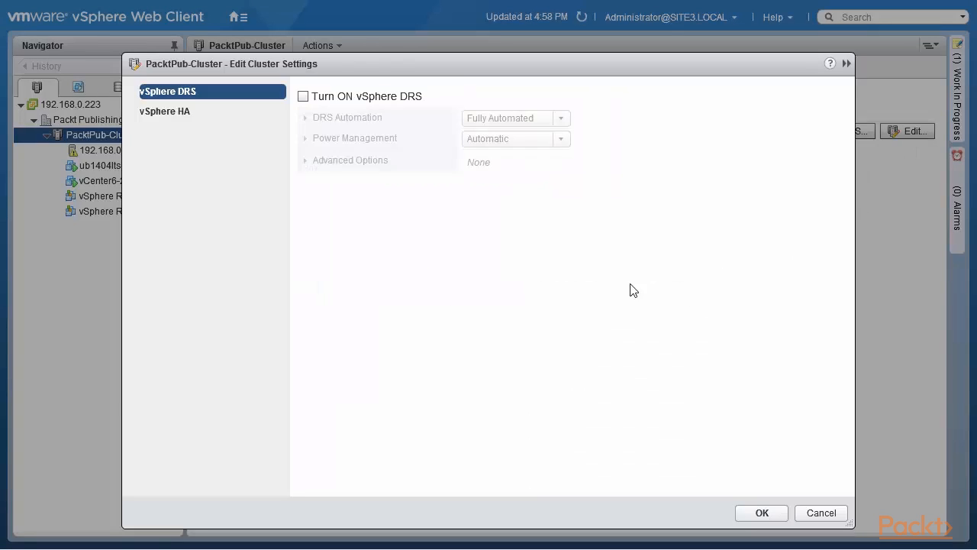
left_click(303, 96)
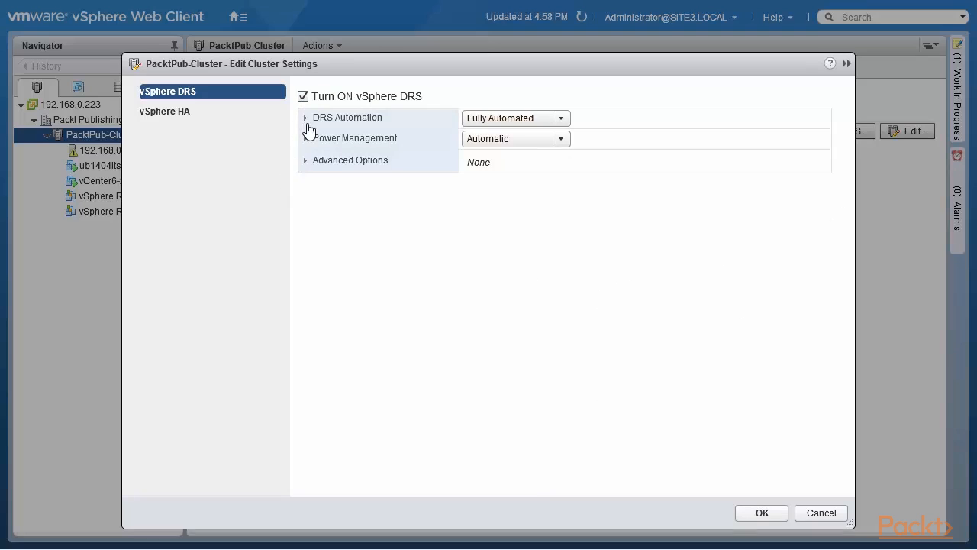
left_click(305, 118)
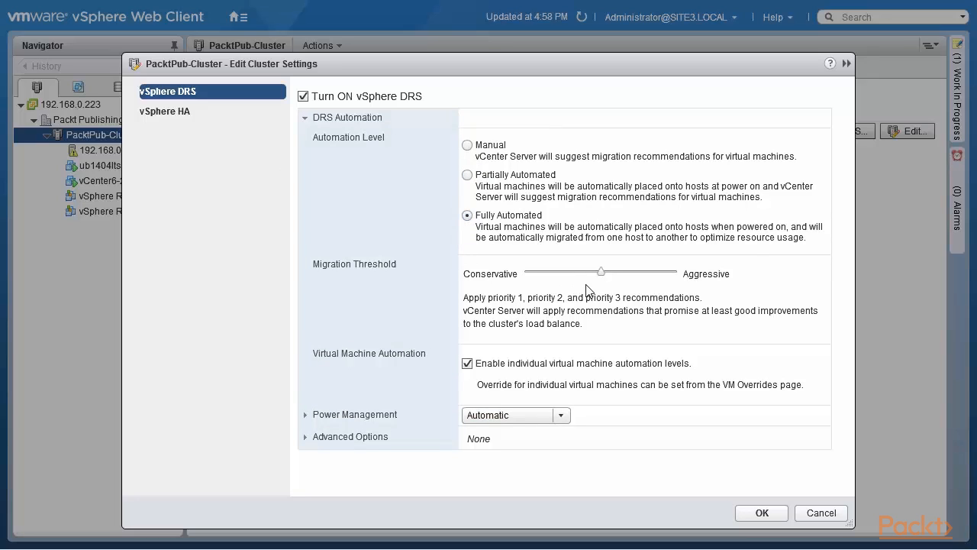
left_click_drag(602, 273, 682, 240)
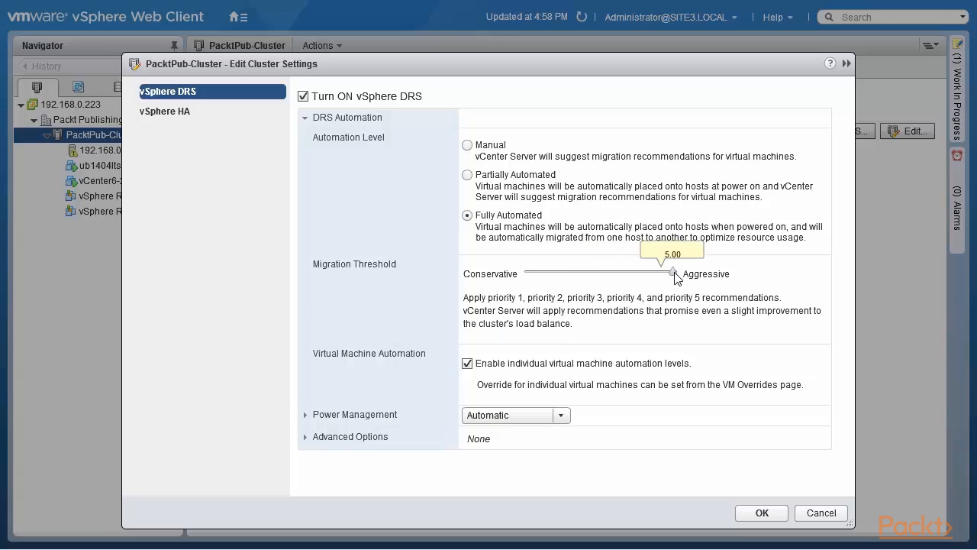
left_click_drag(676, 278, 615, 278)
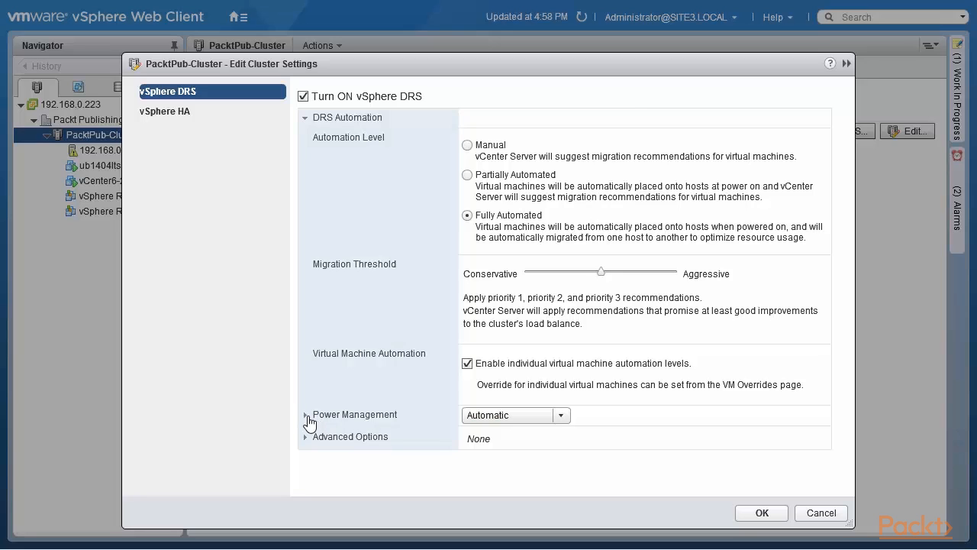
- Review the power management automation levels and DPM threshold in the cluster settings, and close them without saving
left_click(312, 415)
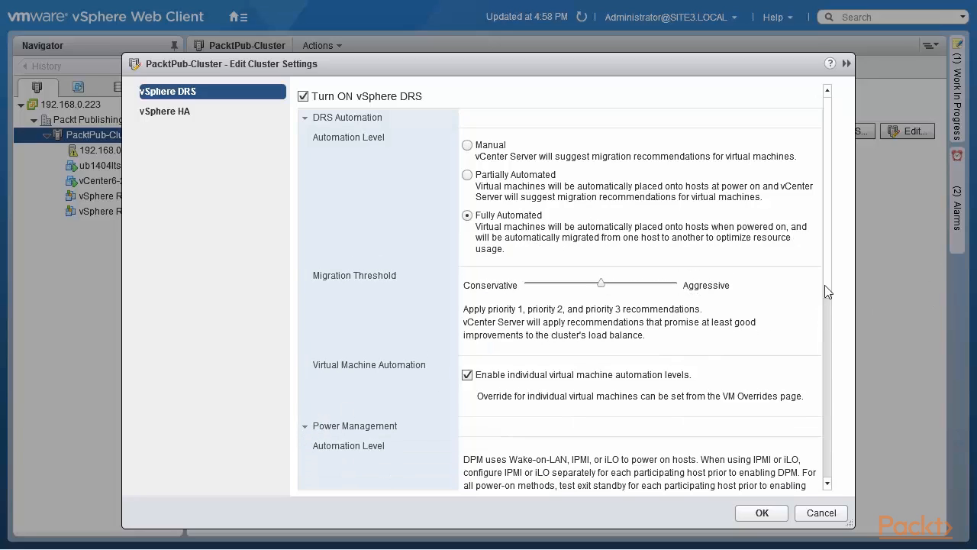
scroll(828, 321, "down", 2)
scroll(829, 328, "down", 5)
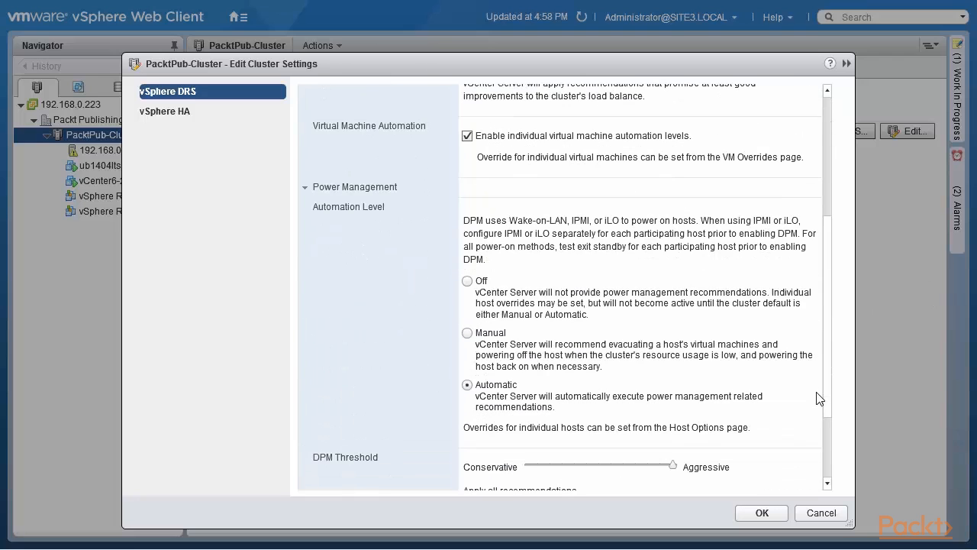
scroll(818, 412, "down", 3)
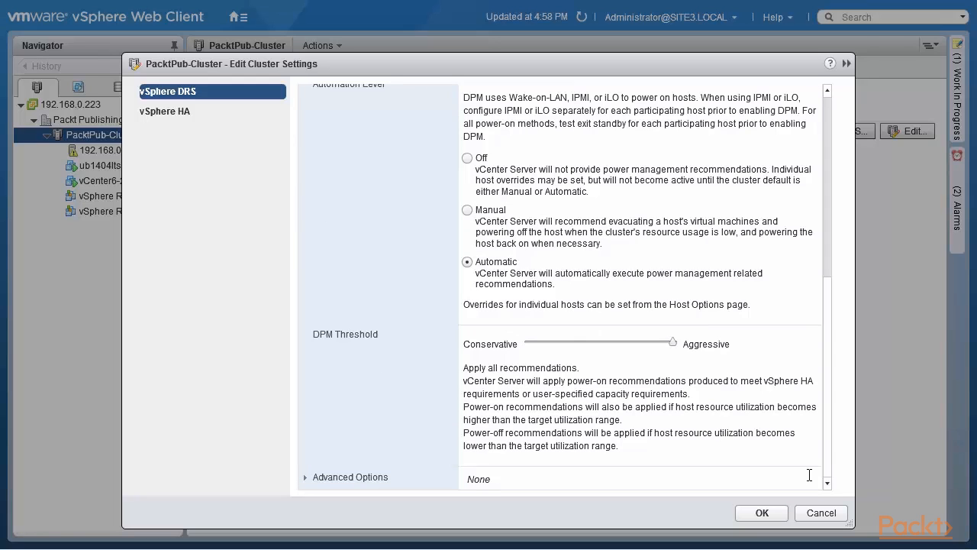
left_click(821, 513)
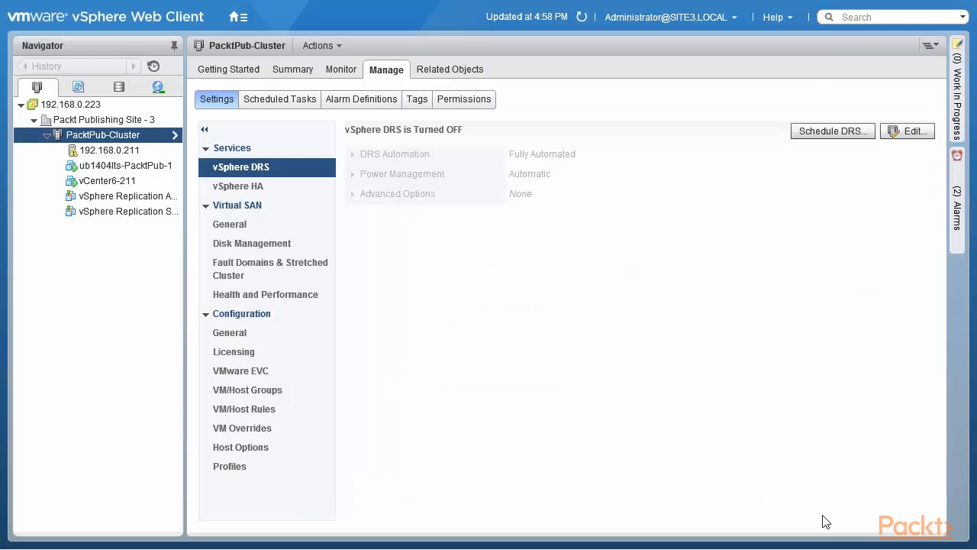
- Turn on vSphere DRS for PacktPub-Cluster and save the cluster settings
left_click(907, 131)
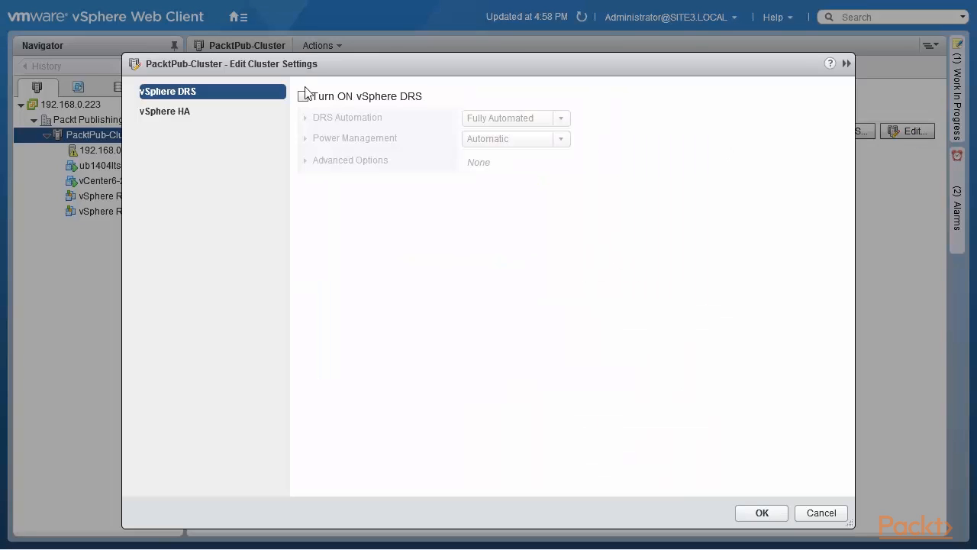
left_click(303, 95)
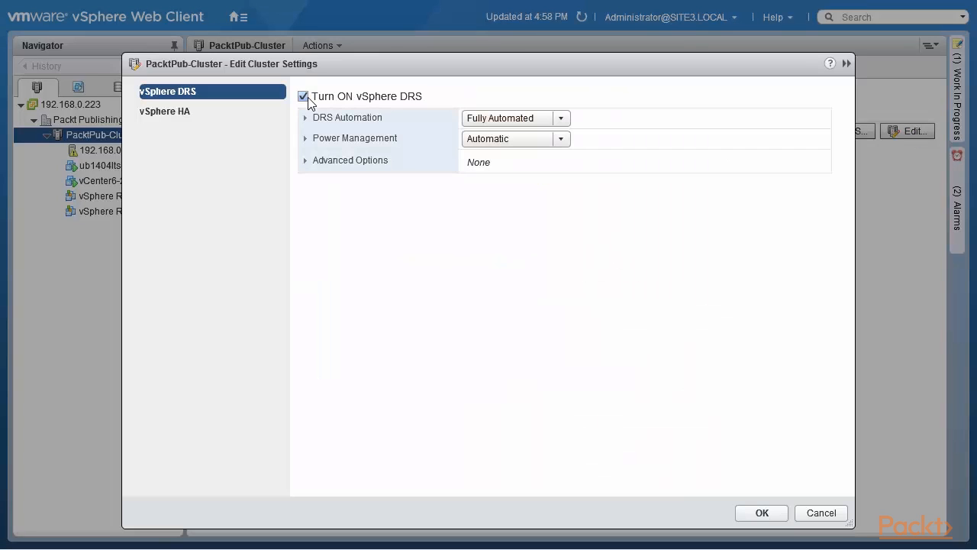
left_click(776, 517)
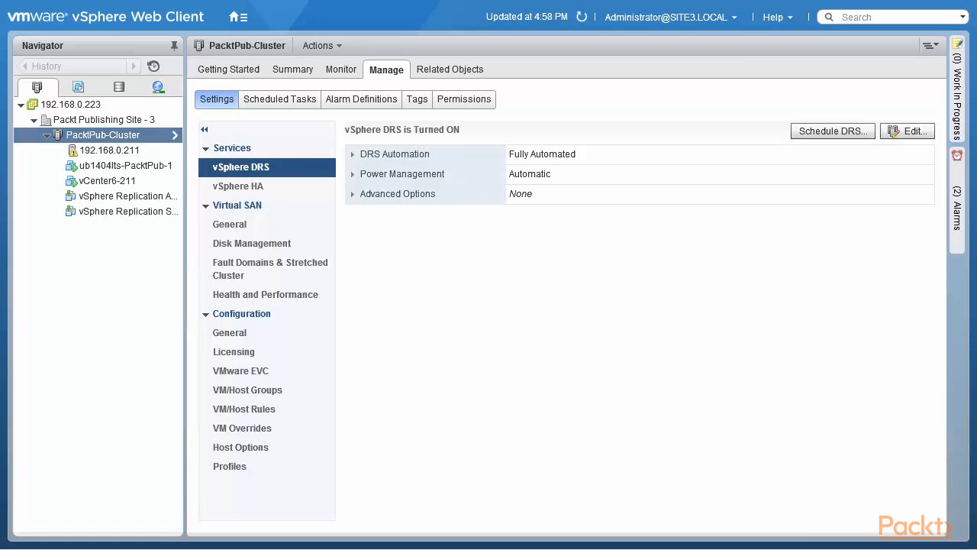
- Create a resource pool named PacktPub-Resource-Pool in PacktPub-Cluster, keeping the default CPU and memory settings
right_click(114, 137)
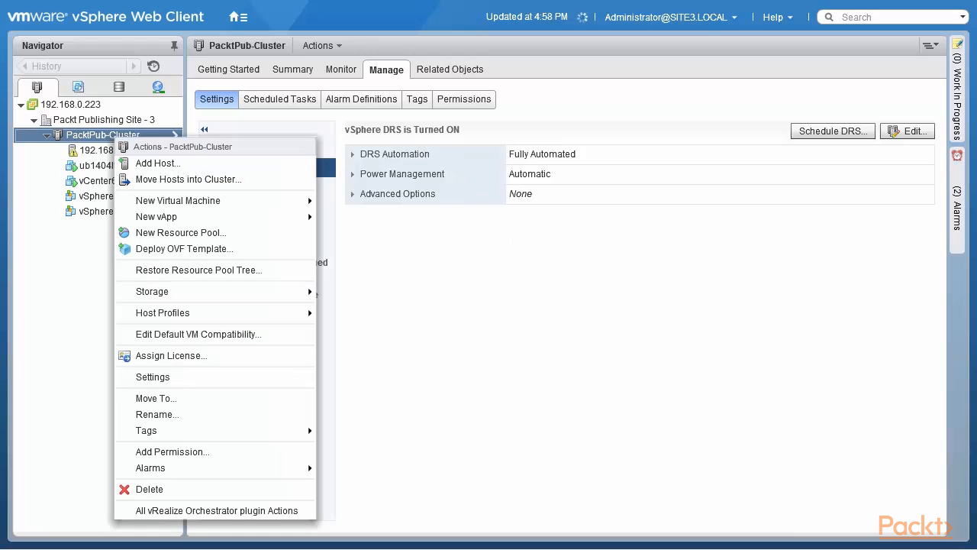
left_click(231, 239)
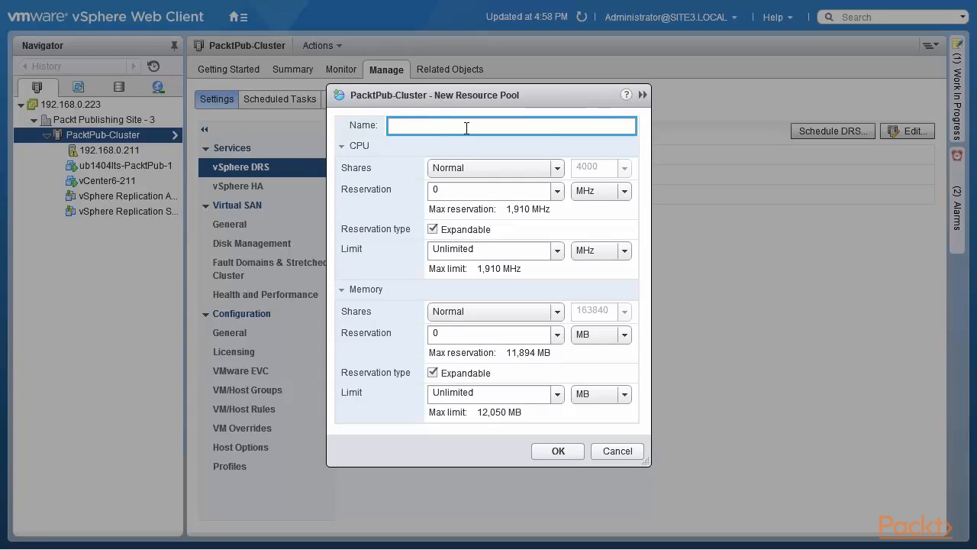
type("Packt")
type("P")
type("Resourec")
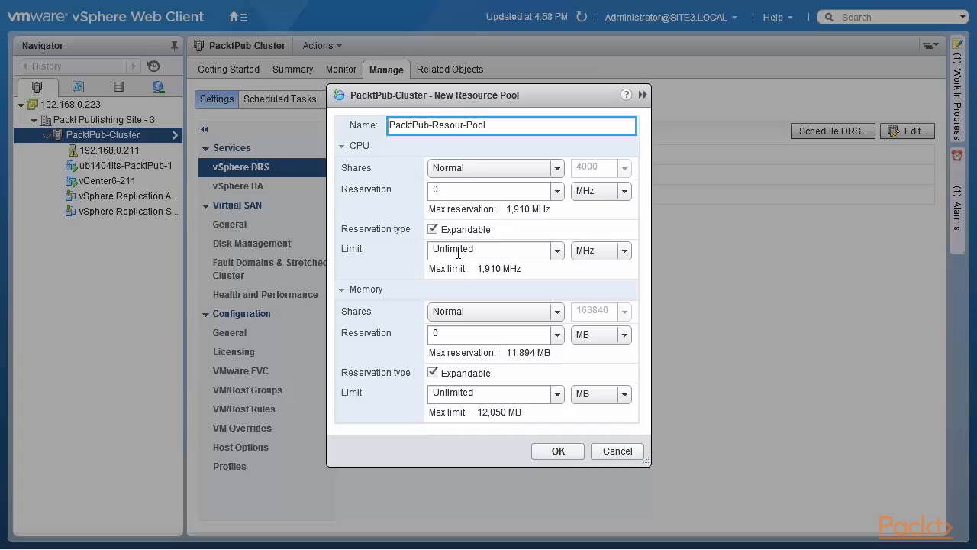
key("BackSpace")
key("BackSpace")
type("ce")
left_click(558, 451)
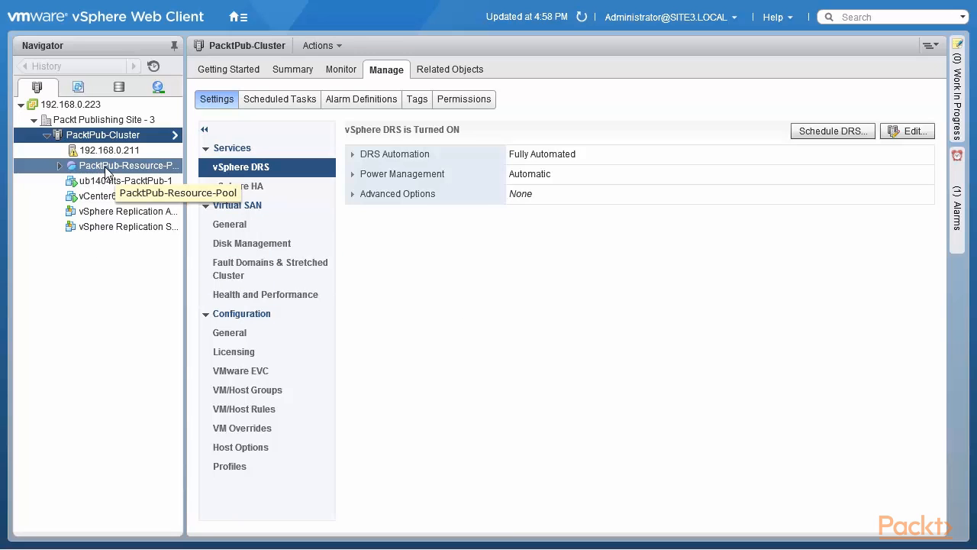
- Move both vSphere Replication machines, ub1404lts-PacktPub-1 and vCenter6-211 into PacktPub-Resource-Pool, and show the pool's summary
left_click(76, 229)
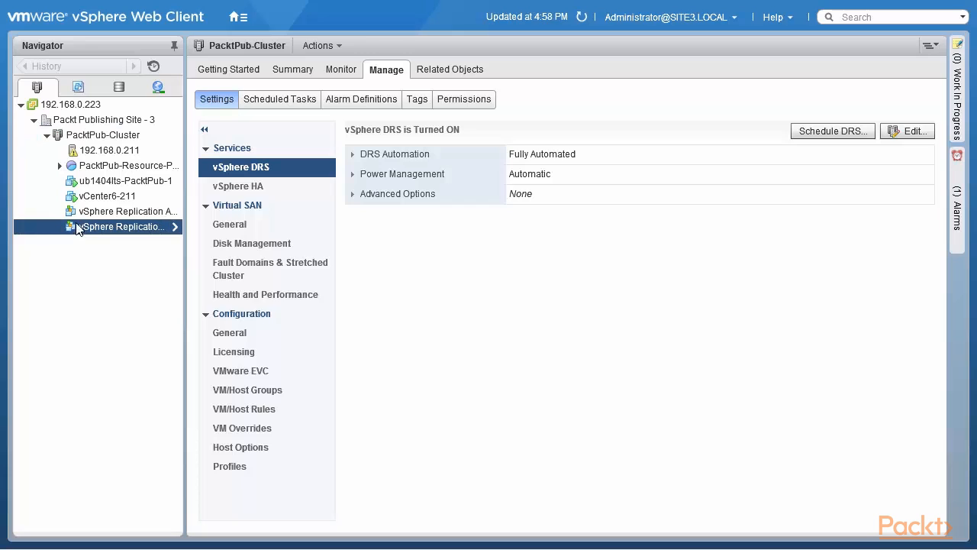
left_click_drag(78, 225, 89, 170)
left_click_drag(89, 170, 88, 170)
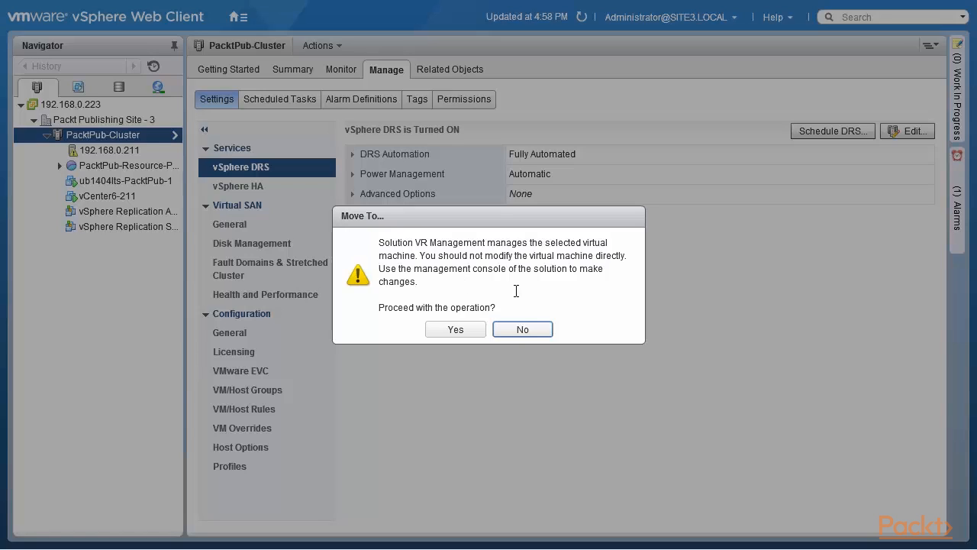
left_click(455, 333)
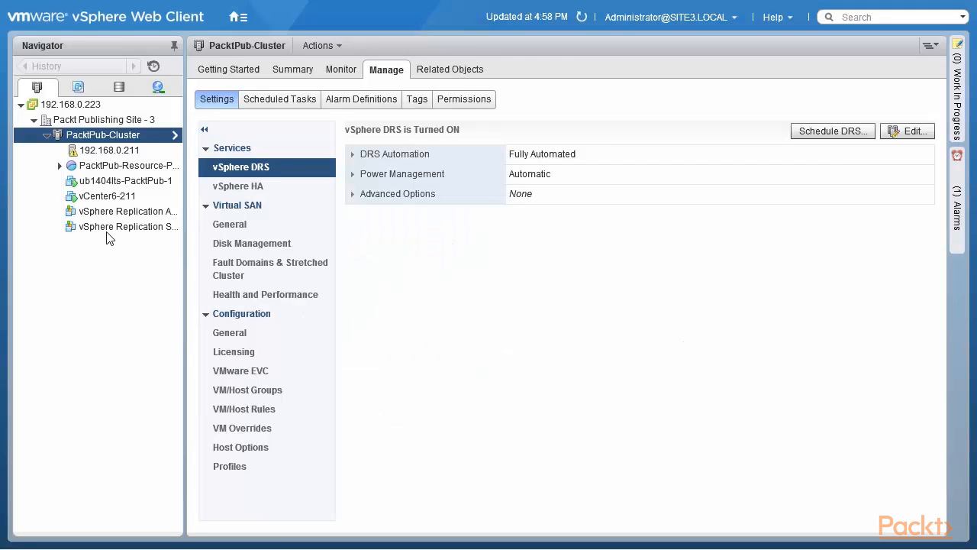
left_click_drag(113, 214, 109, 168)
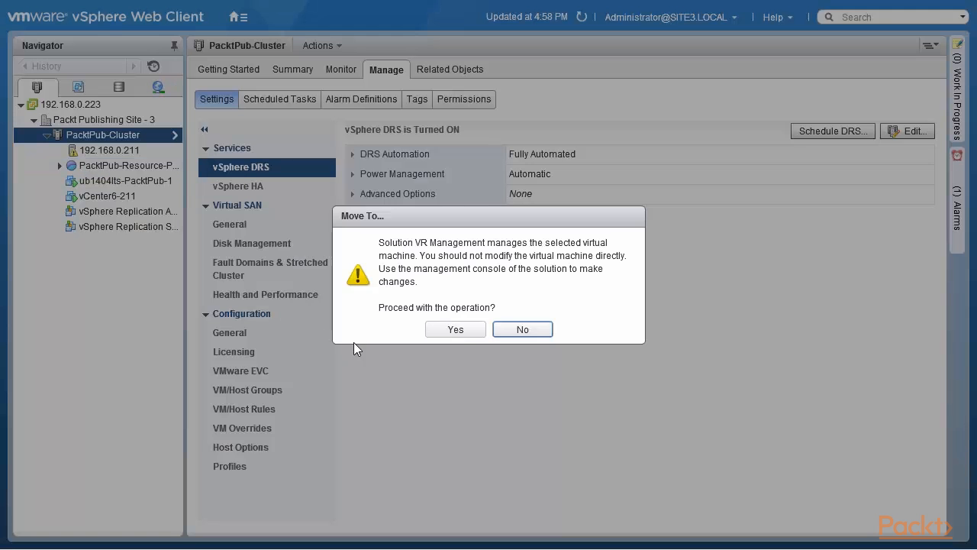
left_click(458, 333)
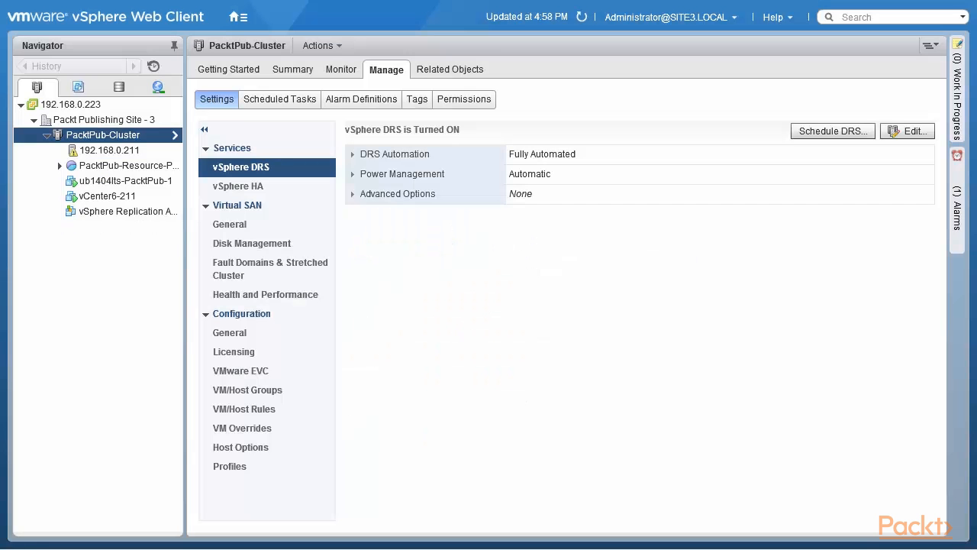
left_click(112, 198)
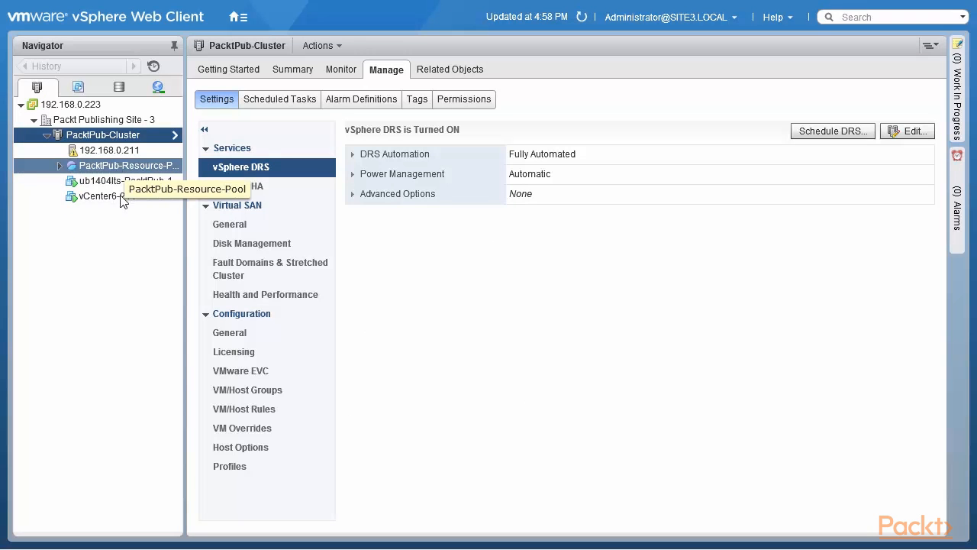
left_click(61, 166)
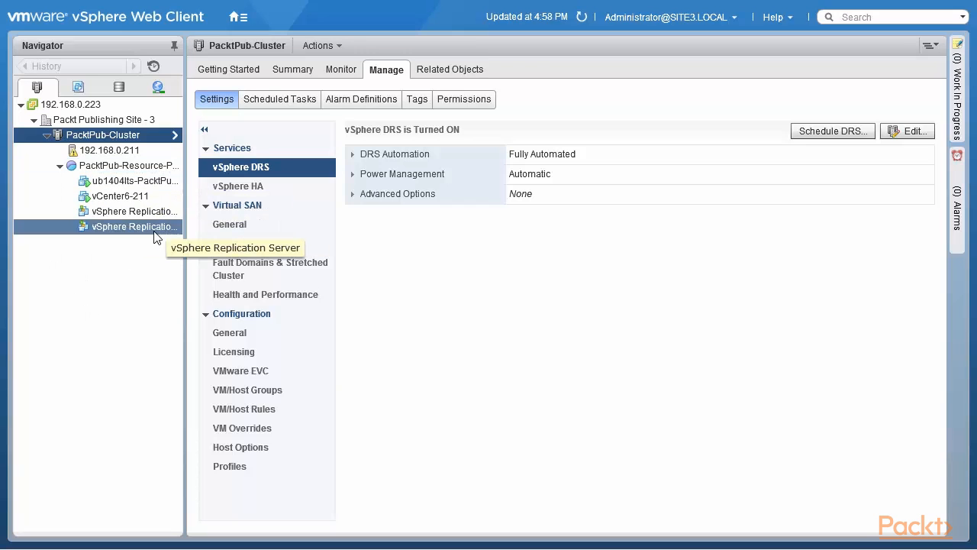
left_click(152, 173)
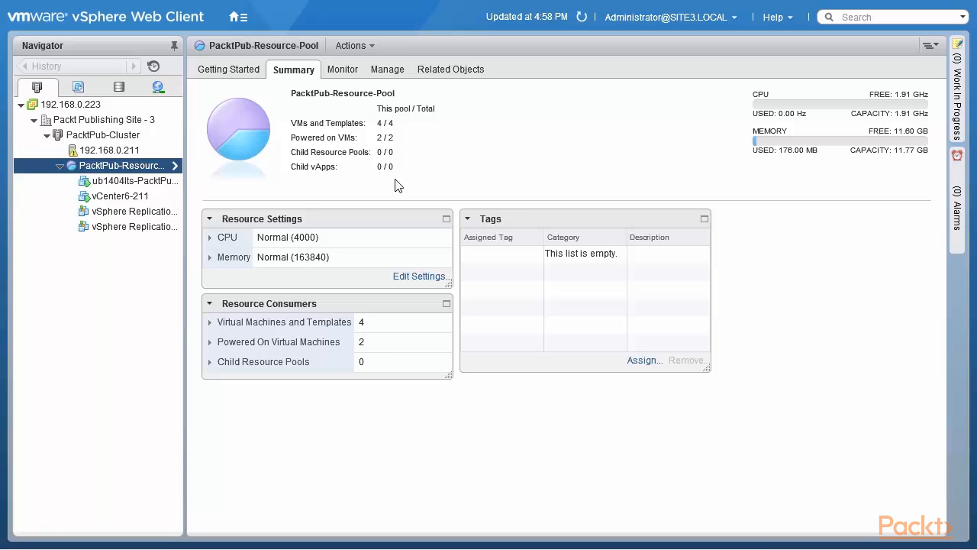
- Create a child resource pool named PacktPub-Child-Pool inside PacktPub-Resource-Pool with CPU shares set to Low
right_click(149, 171)
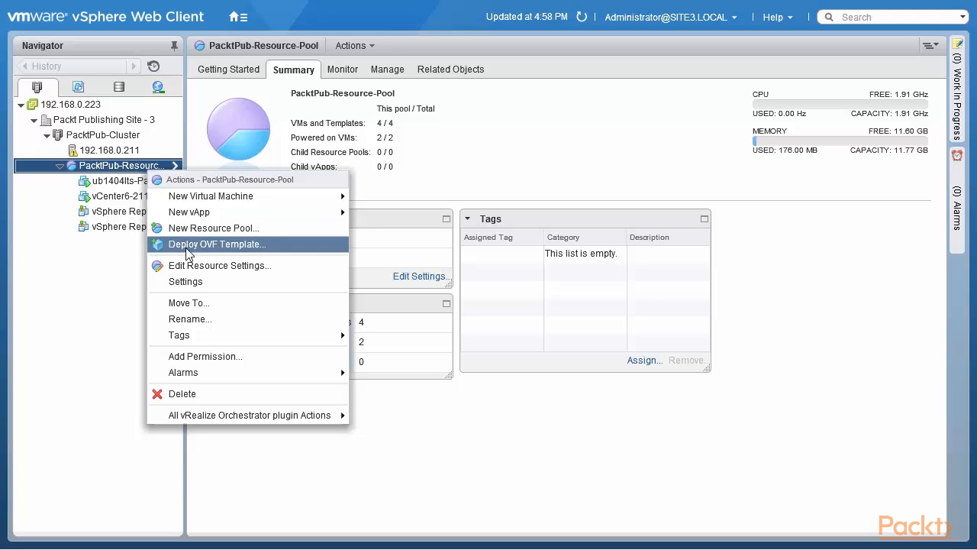
left_click(191, 229)
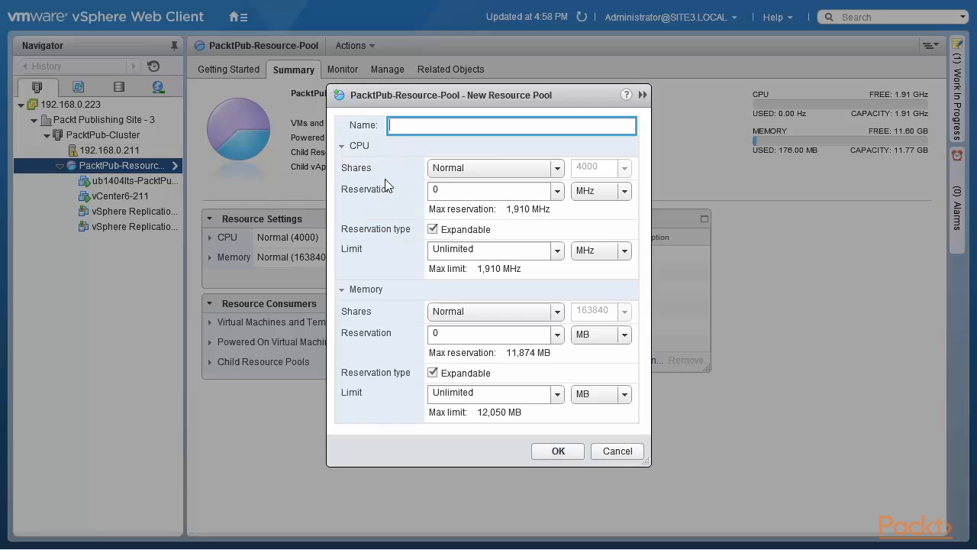
type("PacktPub-Child-Pool")
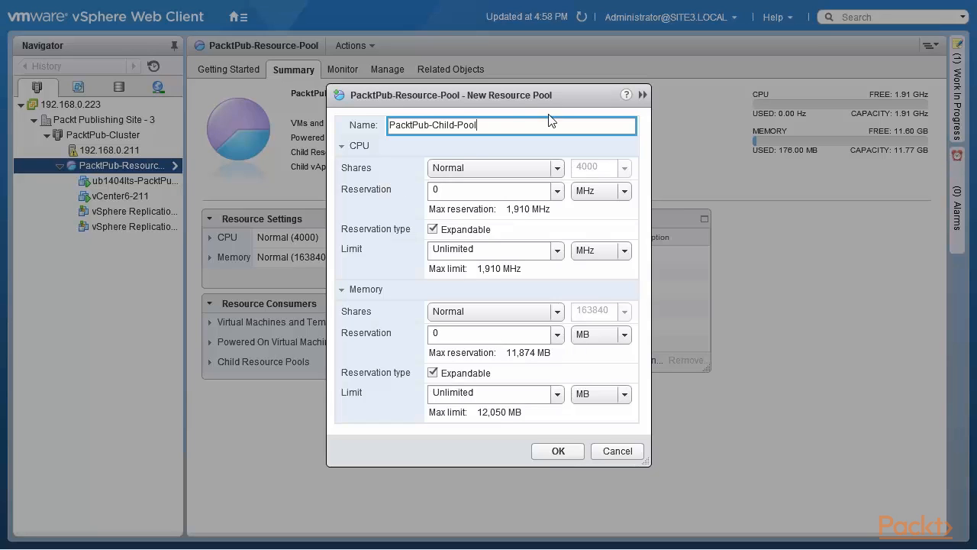
left_click(563, 167)
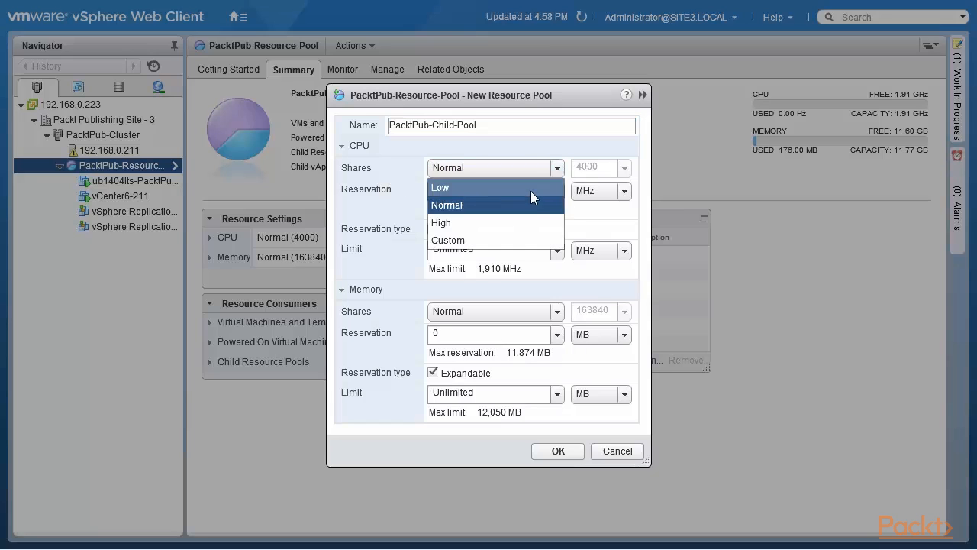
left_click(530, 190)
left_click(558, 451)
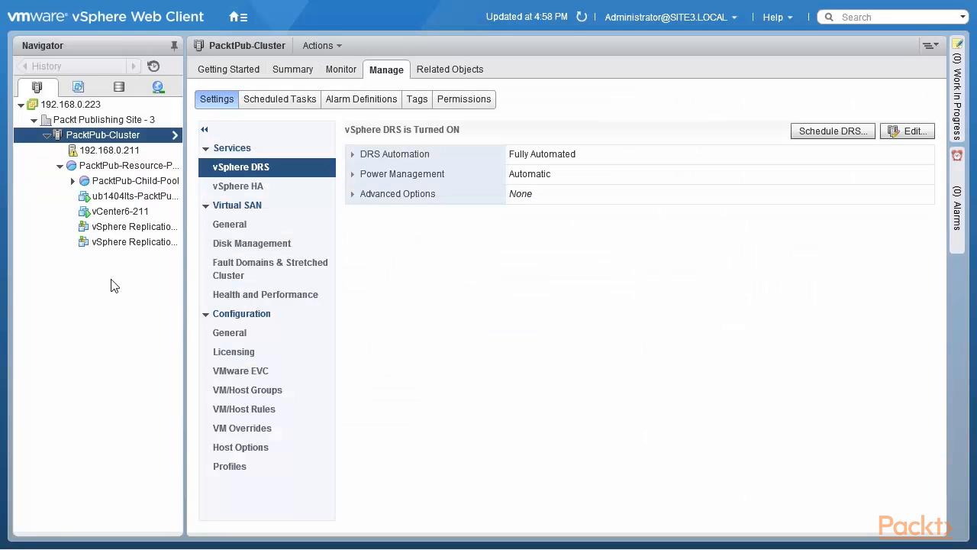
- Delete PacktPub-Child-Pool from PacktPub-Resource-Pool and refresh the inventory
right_click(136, 181)
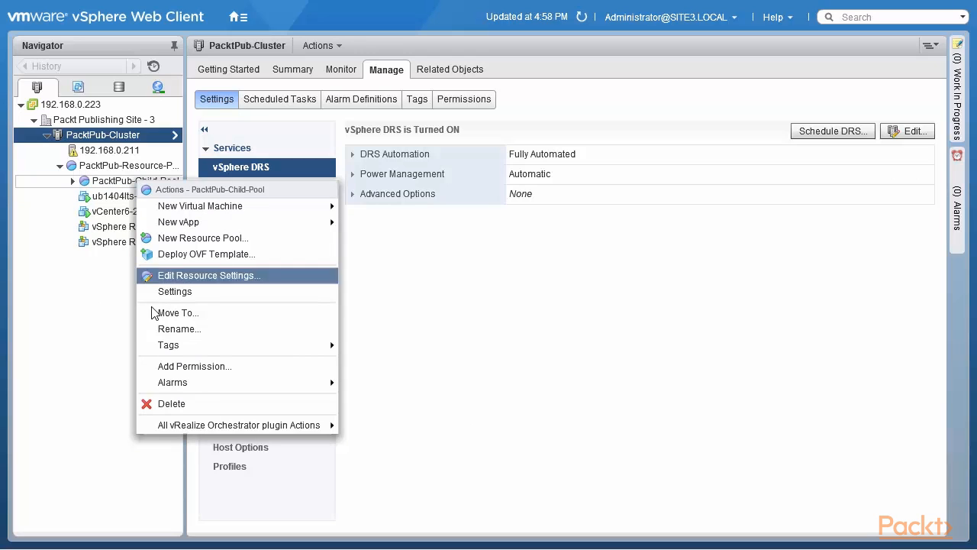
left_click(198, 403)
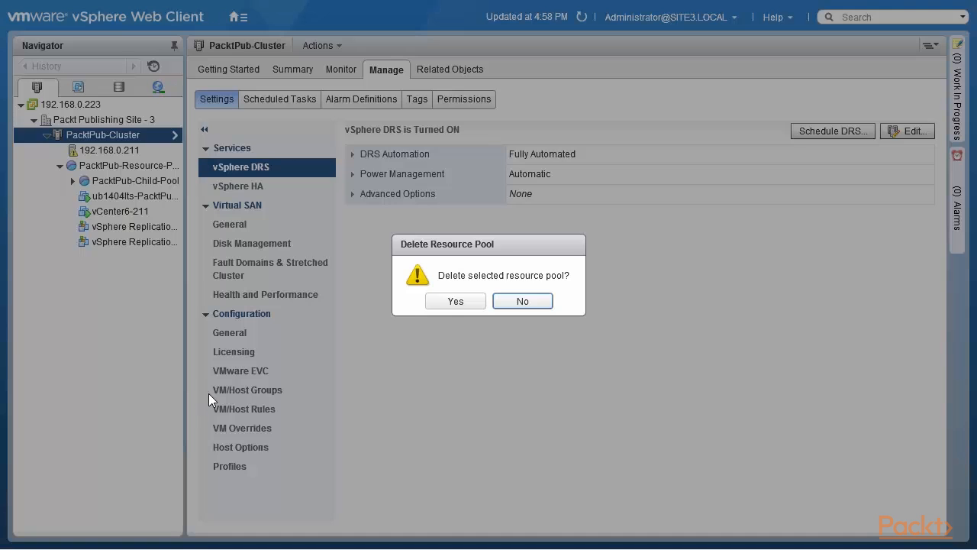
left_click(454, 303)
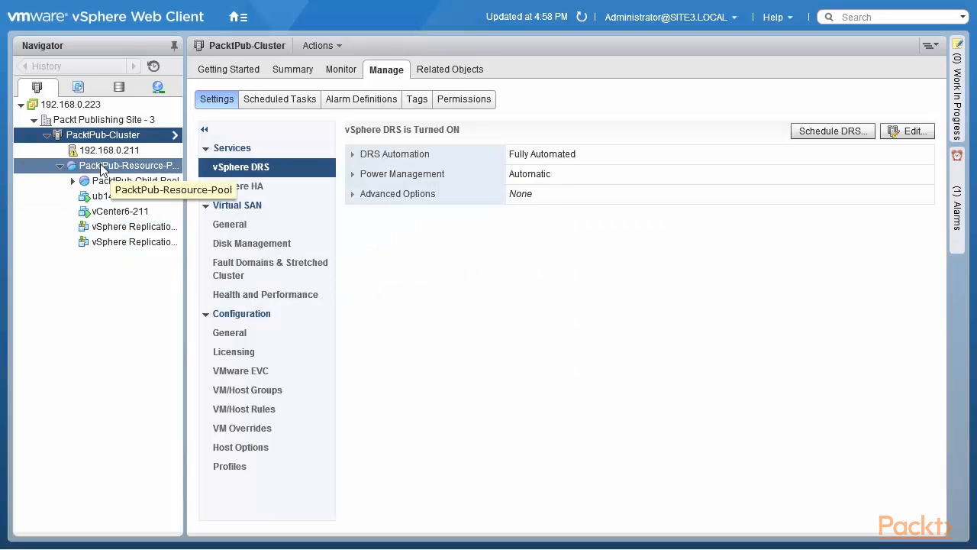
left_click(582, 17)
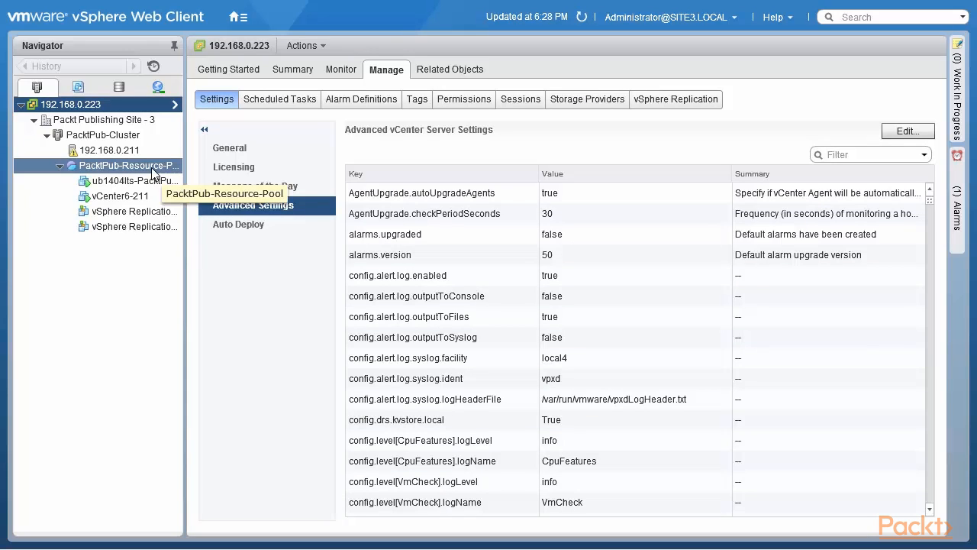
- Check the summary of PacktPub-Resource-Pool, then view the Restore Resource Pool Tree options for PacktPub-Cluster and cancel without restoring
left_click(154, 171)
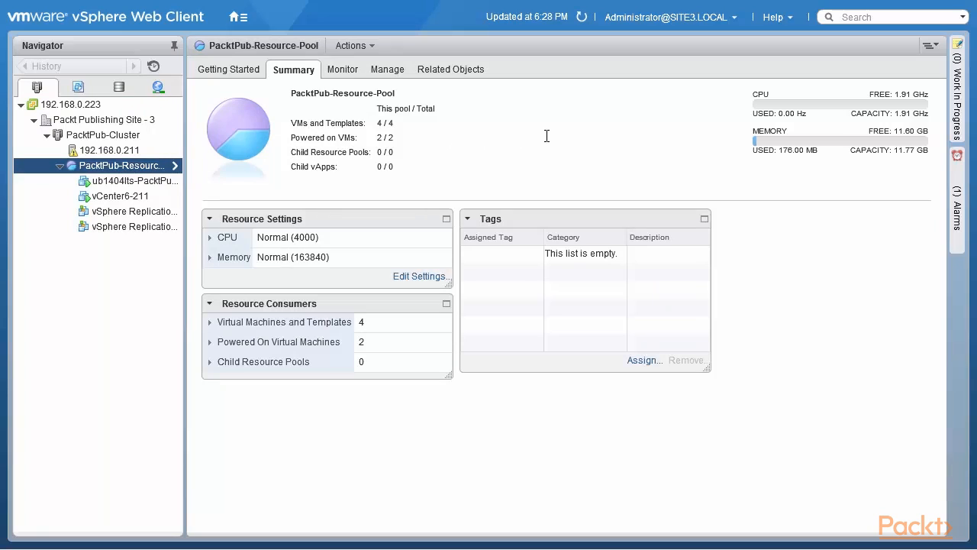
right_click(146, 136)
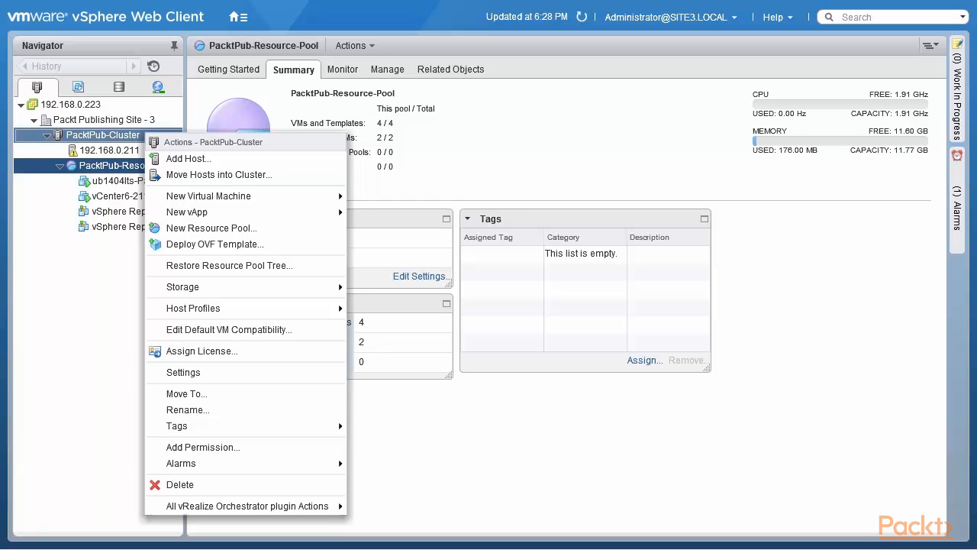
left_click(215, 267)
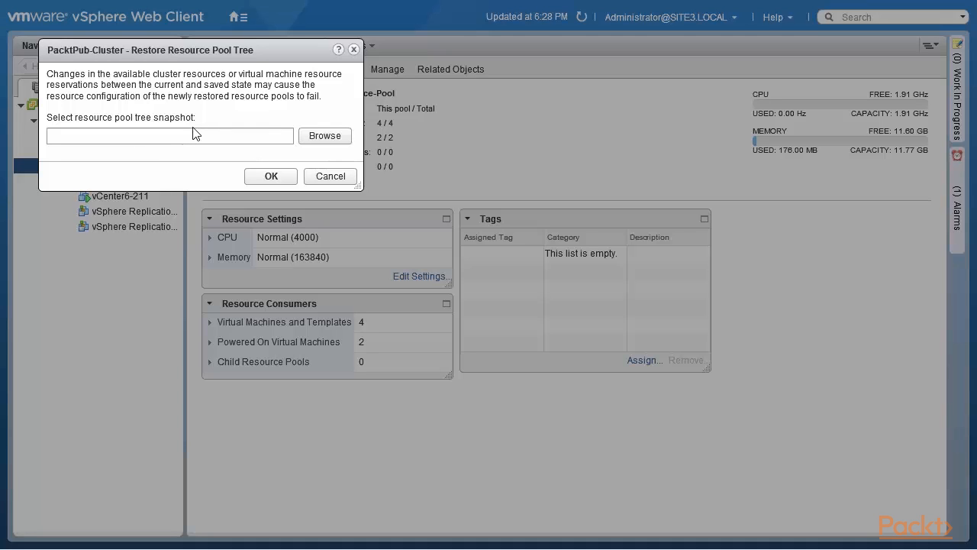
left_click(333, 179)
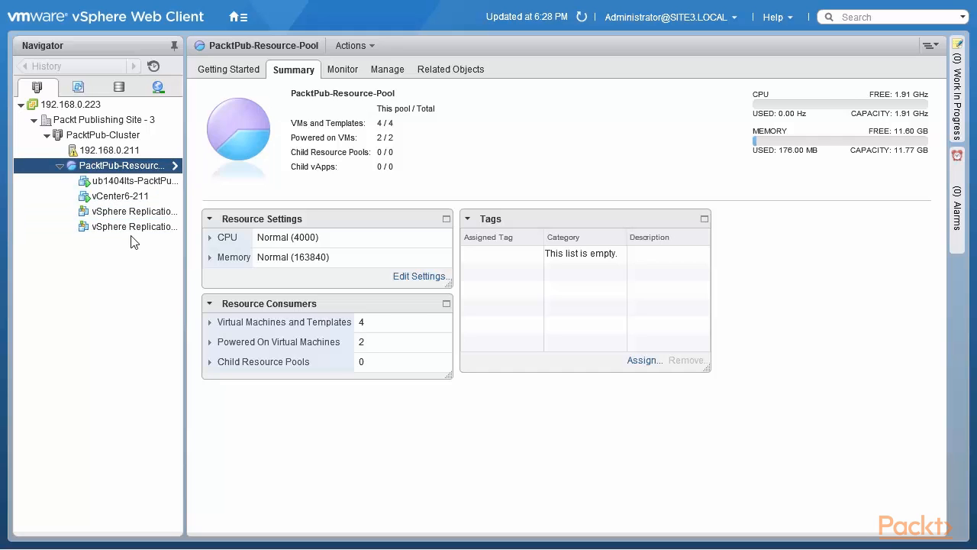
- Delete PacktPub-Cluster along with its hosts and virtual machines, and expand Packt Publishing Site - 3 in the inventory
right_click(120, 140)
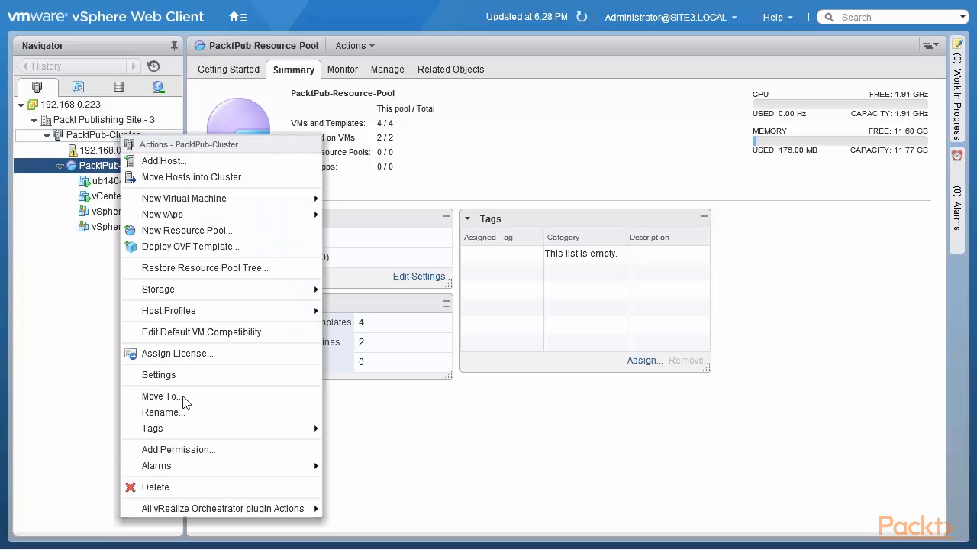
left_click(187, 486)
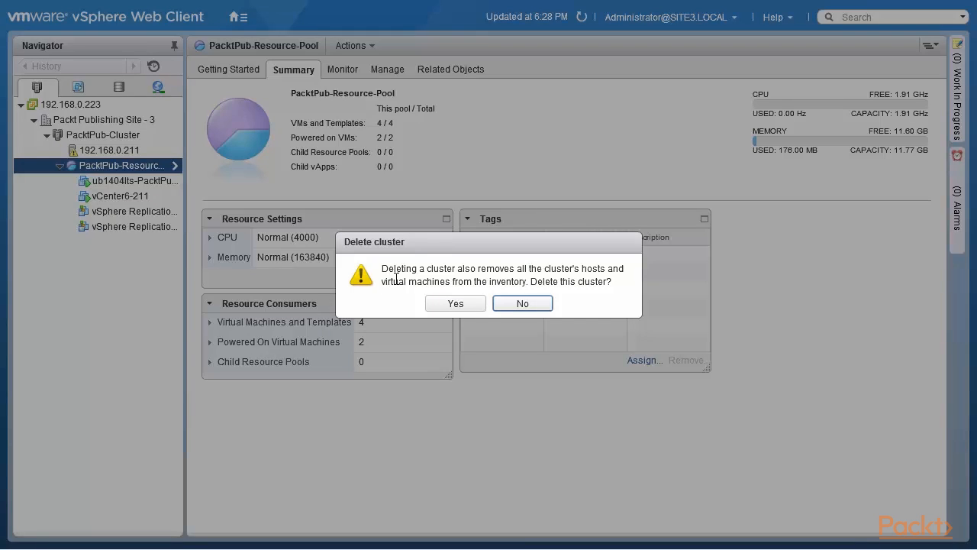
left_click_drag(381, 270, 614, 281)
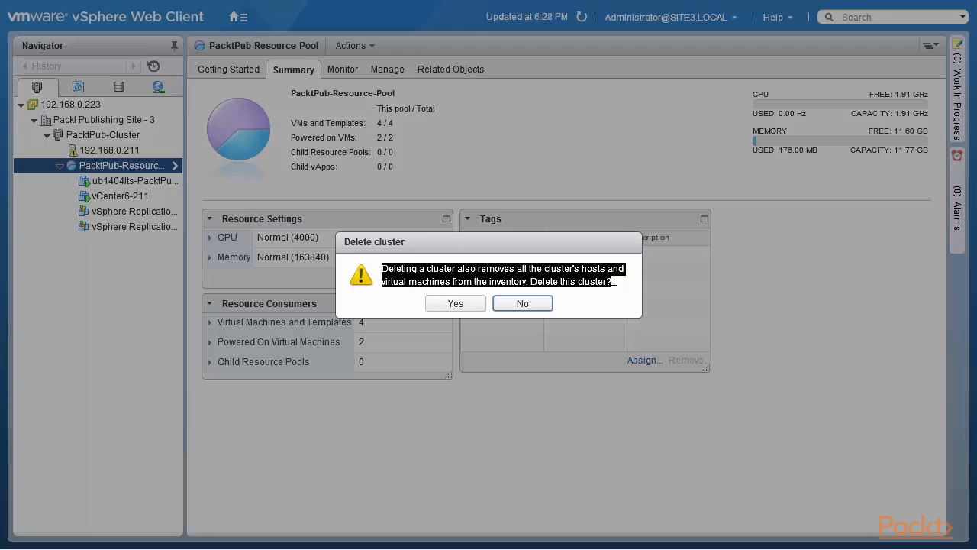
left_click(449, 303)
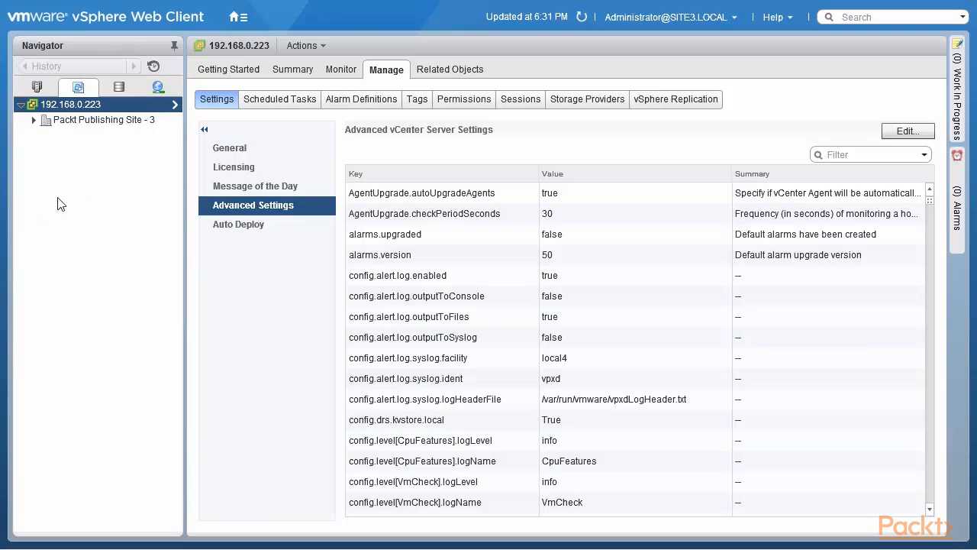
left_click(122, 122)
left_click(33, 121)
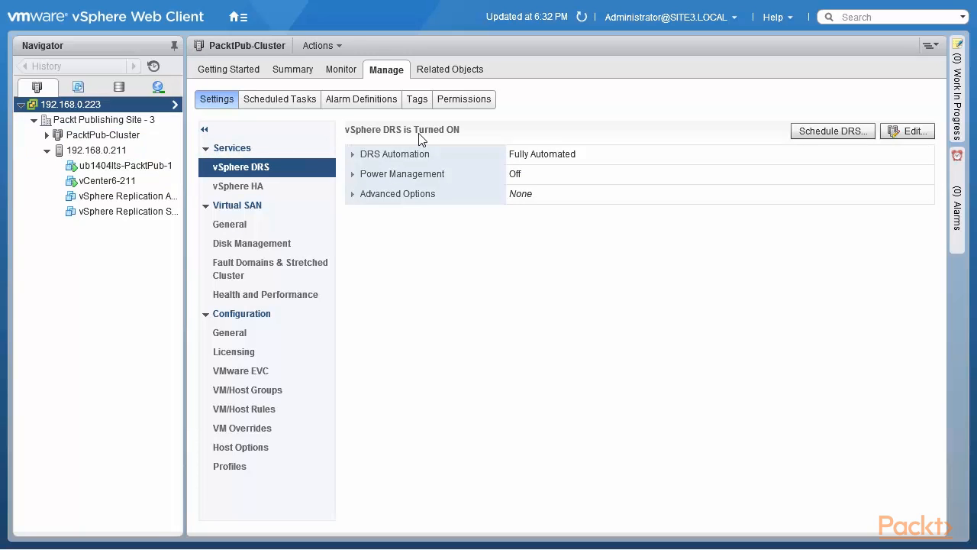
- Create a resource pool named Packt-Pub-Resource-Pool in PacktPub-Cluster with default CPU and memory settings, and refresh the inventory
right_click(114, 137)
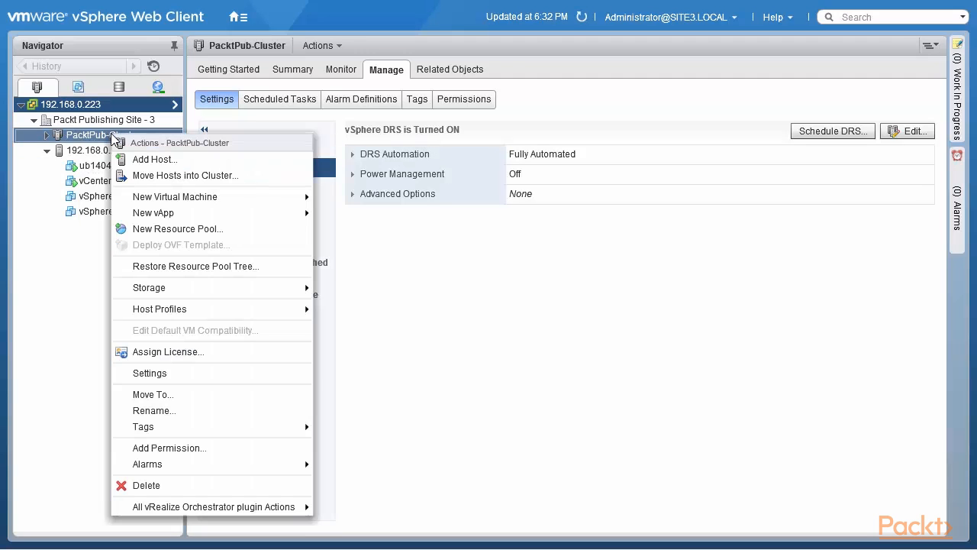
left_click(227, 228)
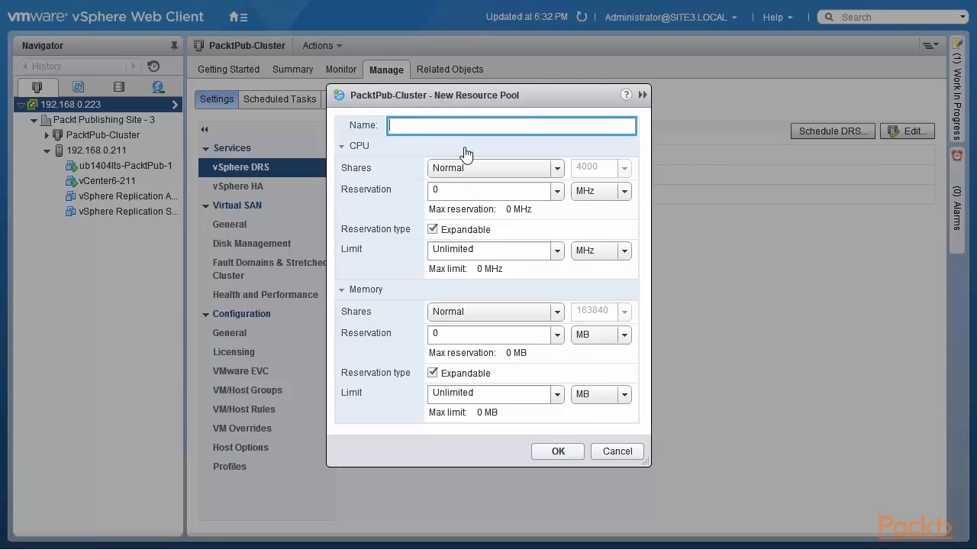
type("Packt-Pub-Resource-Pool")
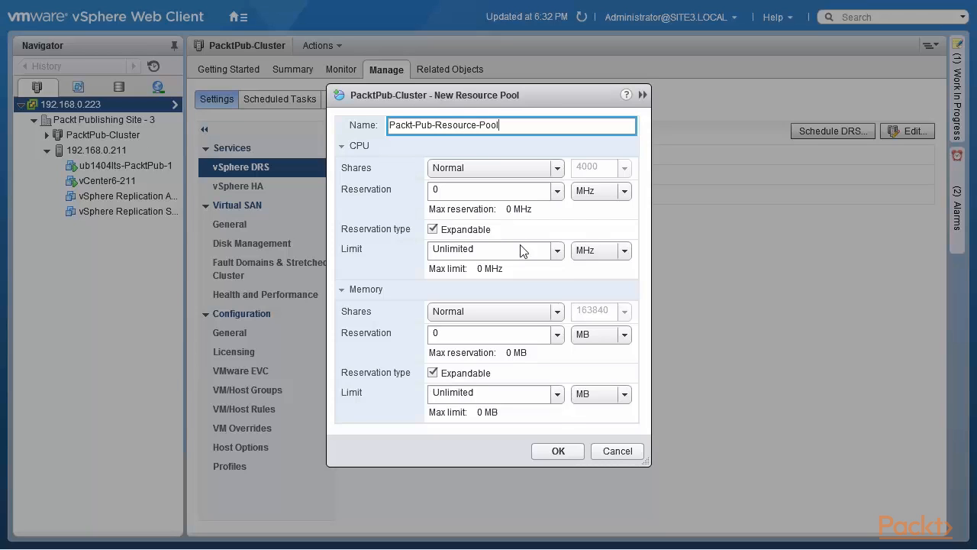
left_click(557, 451)
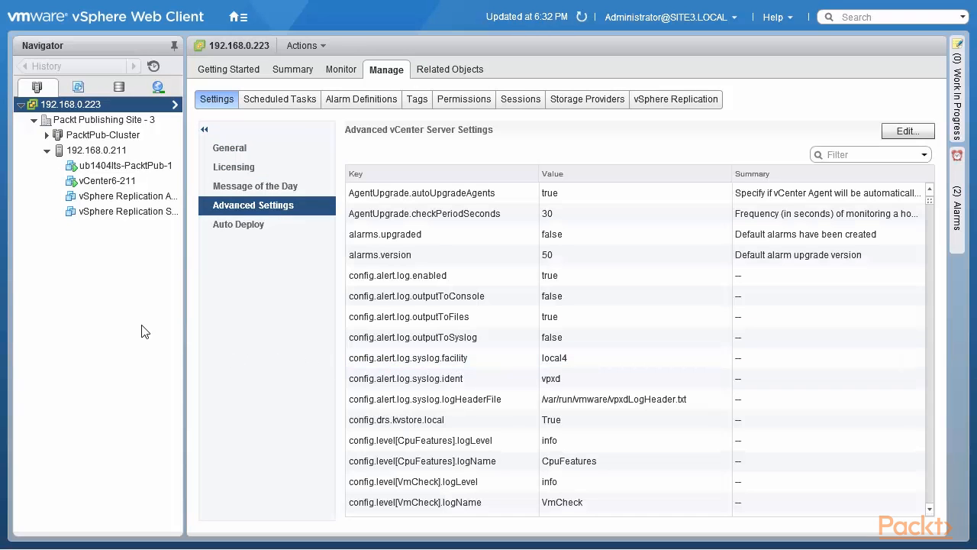
left_click(582, 17)
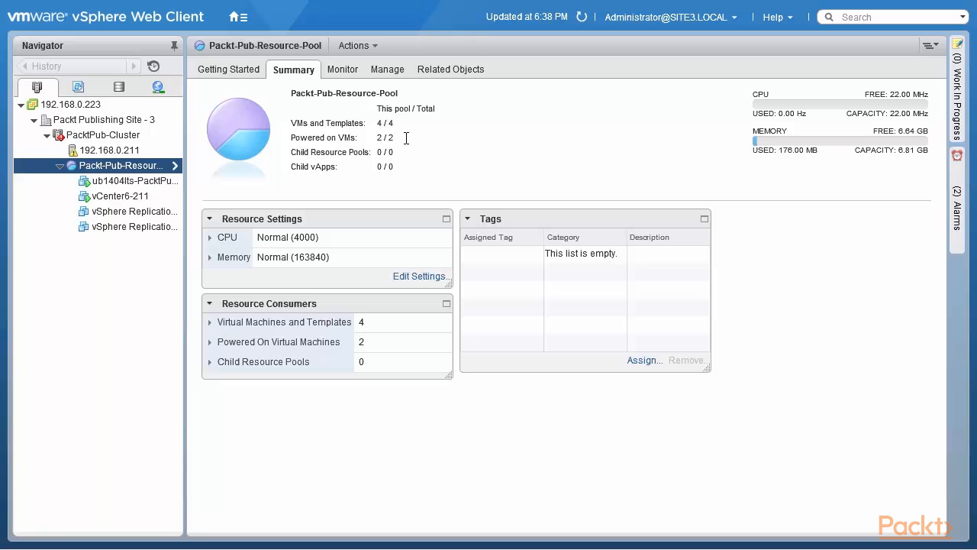
- Turn off vSphere DRS in the cluster settings of PacktPub-Cluster and submit the change
right_click(128, 141)
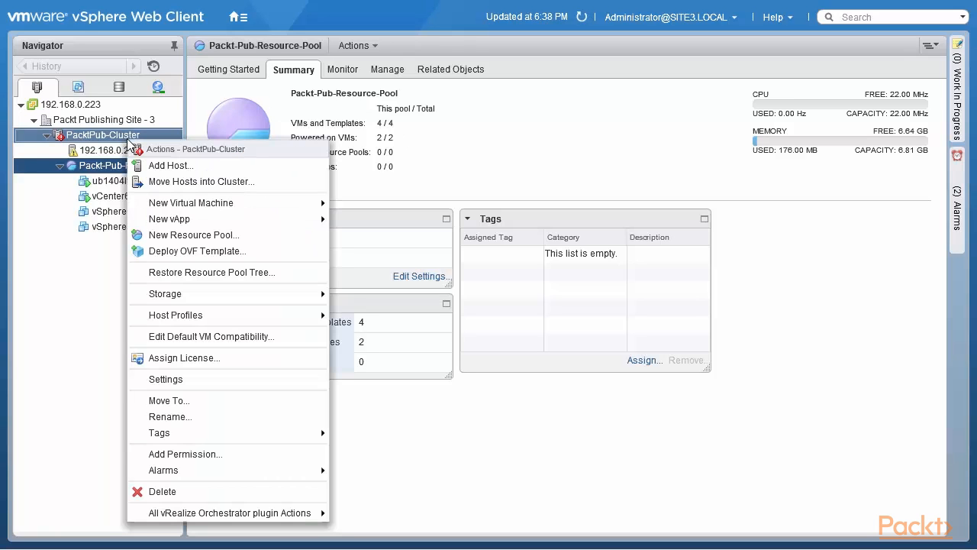
left_click(167, 379)
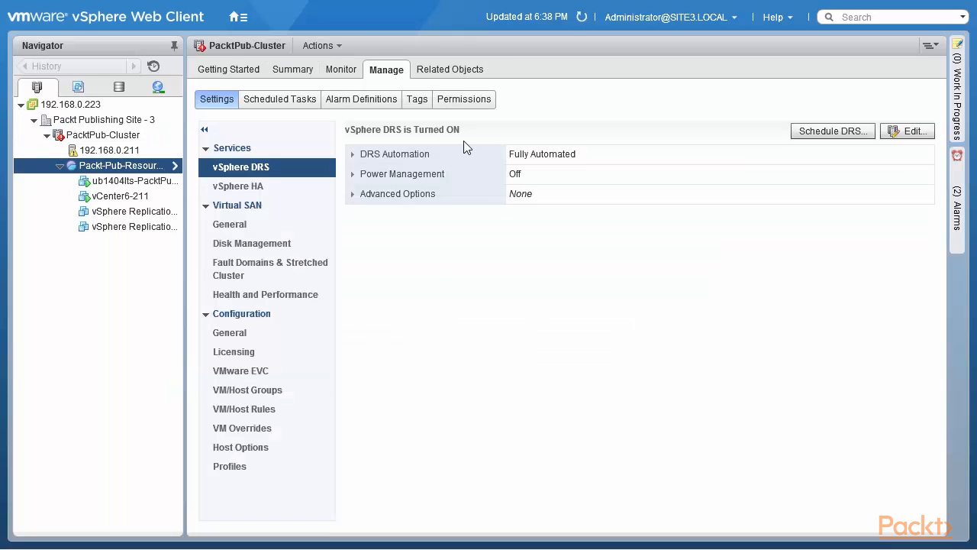
left_click(902, 135)
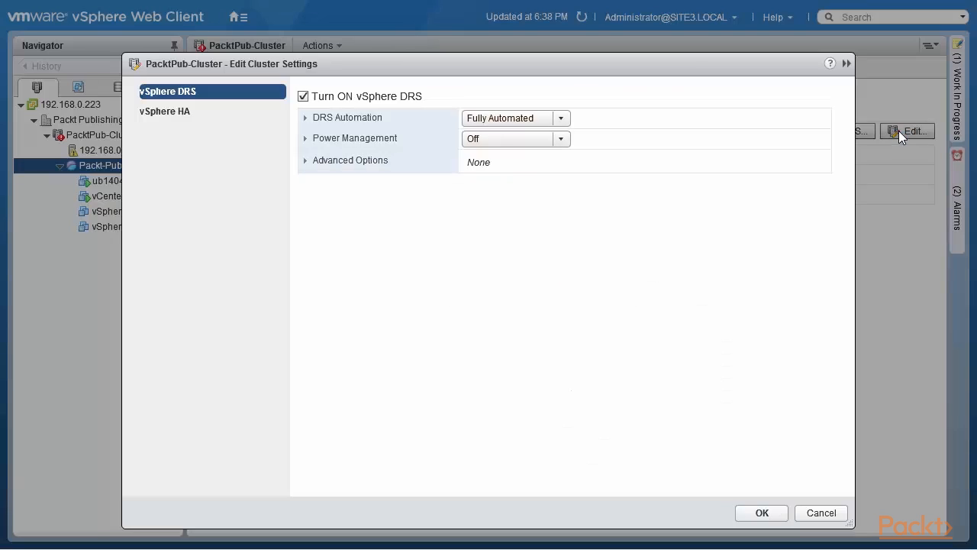
left_click(303, 97)
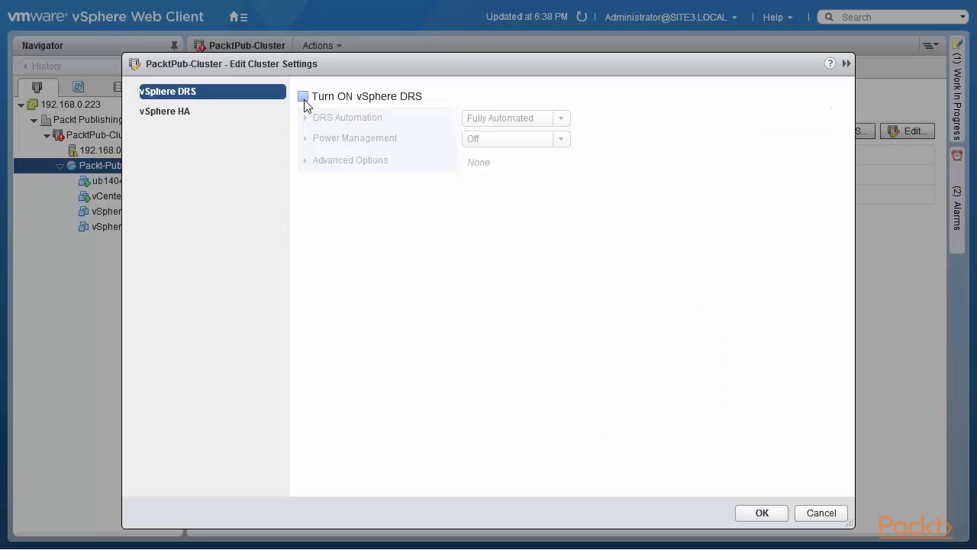
left_click(768, 515)
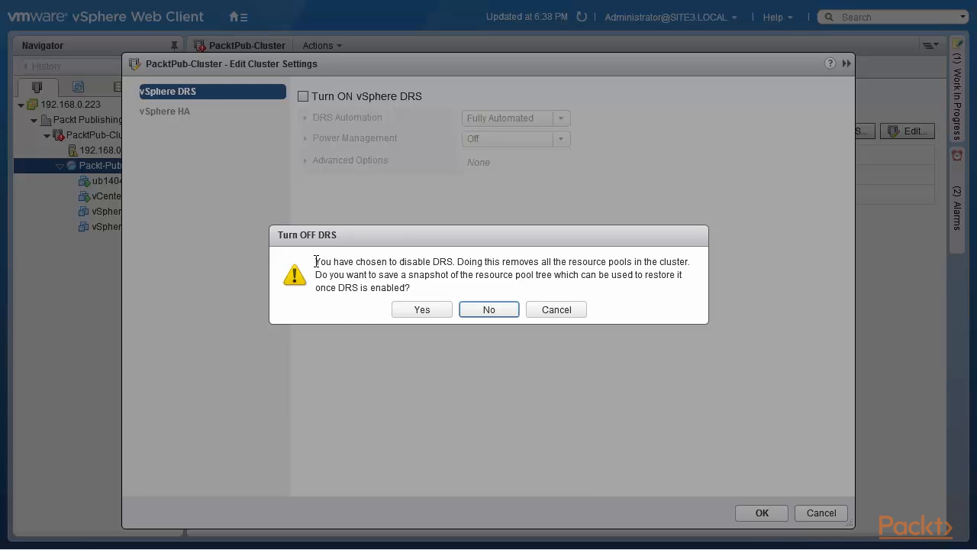
- Agree to save a snapshot of the resource pool tree and store it on the Desktop as PacktPub-Cluster
left_click_drag(313, 261, 694, 273)
left_click(461, 267)
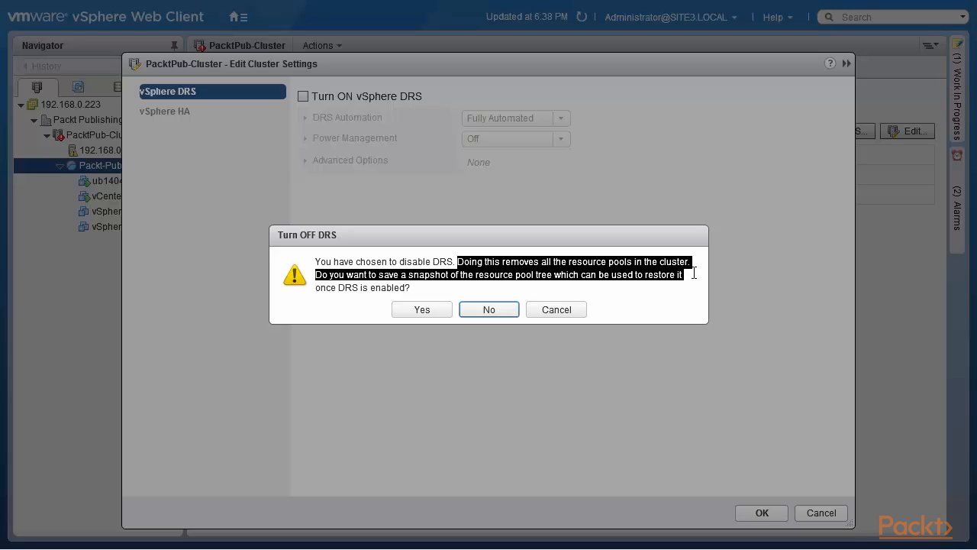
left_click_drag(694, 280, 694, 288)
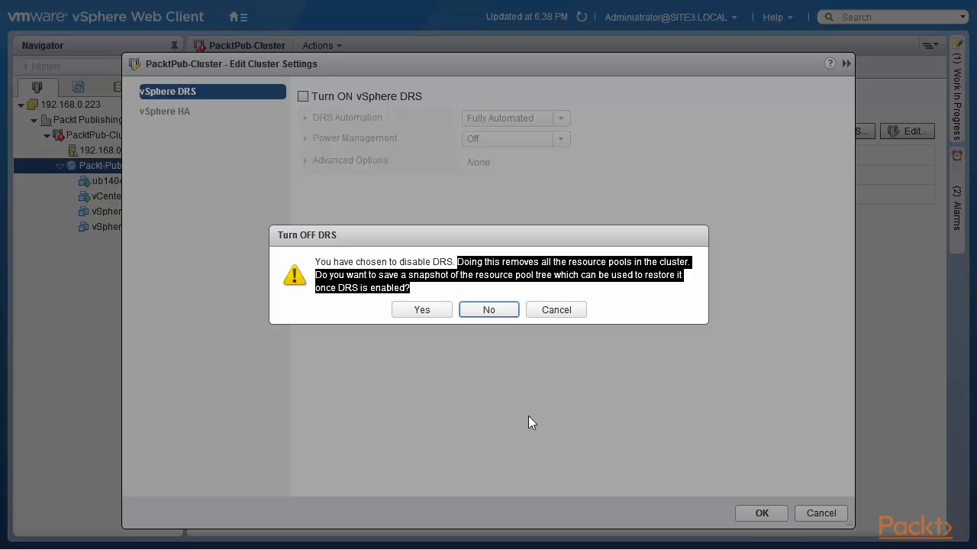
left_click(416, 310)
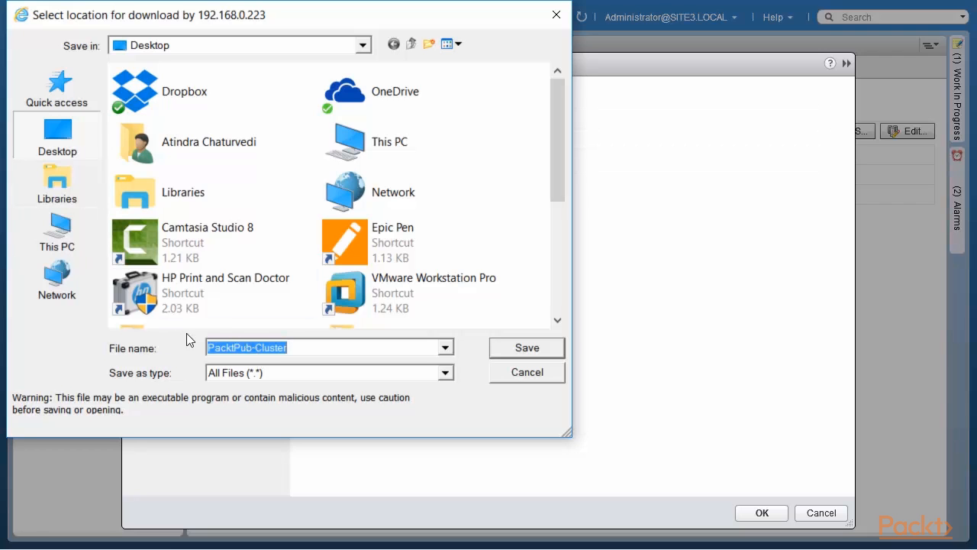
left_click(552, 351)
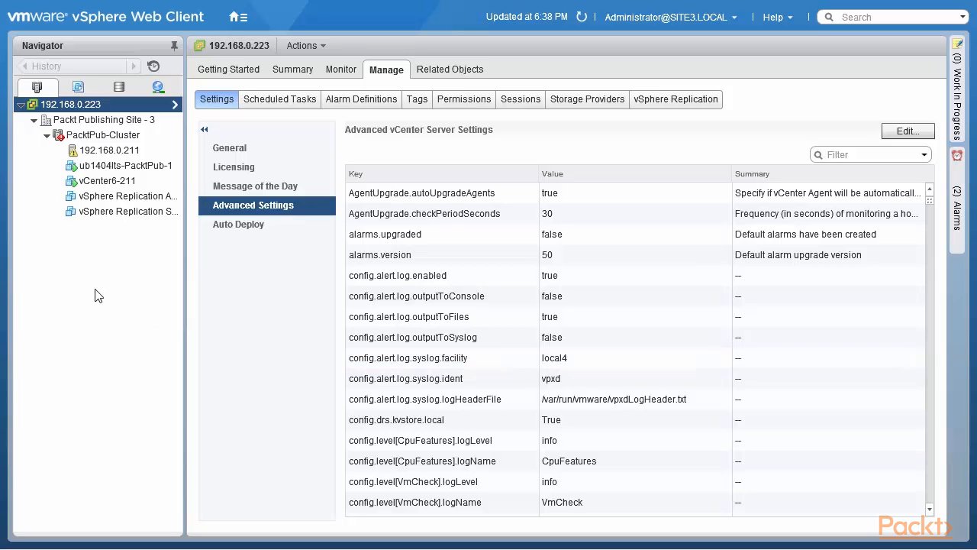
- Turn vSphere DRS back on for PacktPub-Cluster, keeping automation at Fully Automated and power management off
right_click(130, 142)
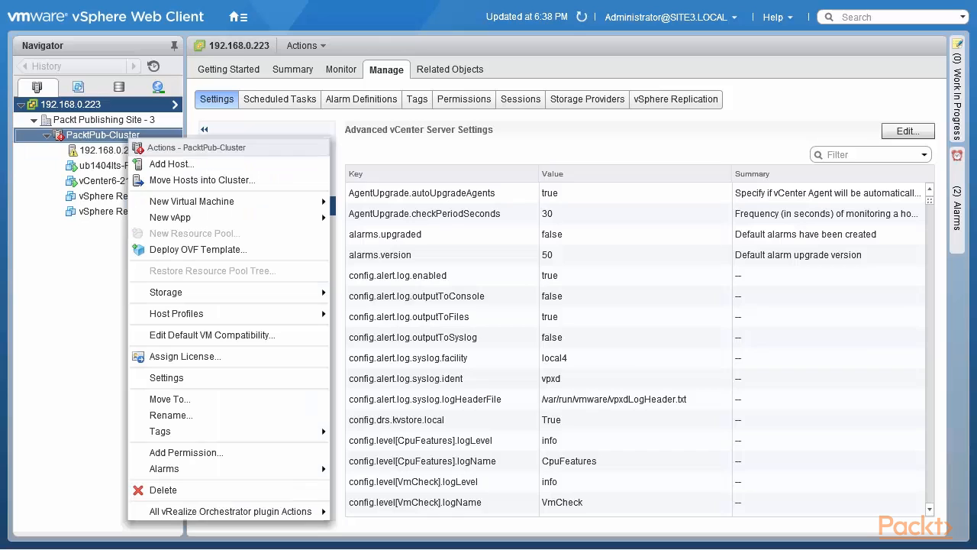
left_click(216, 379)
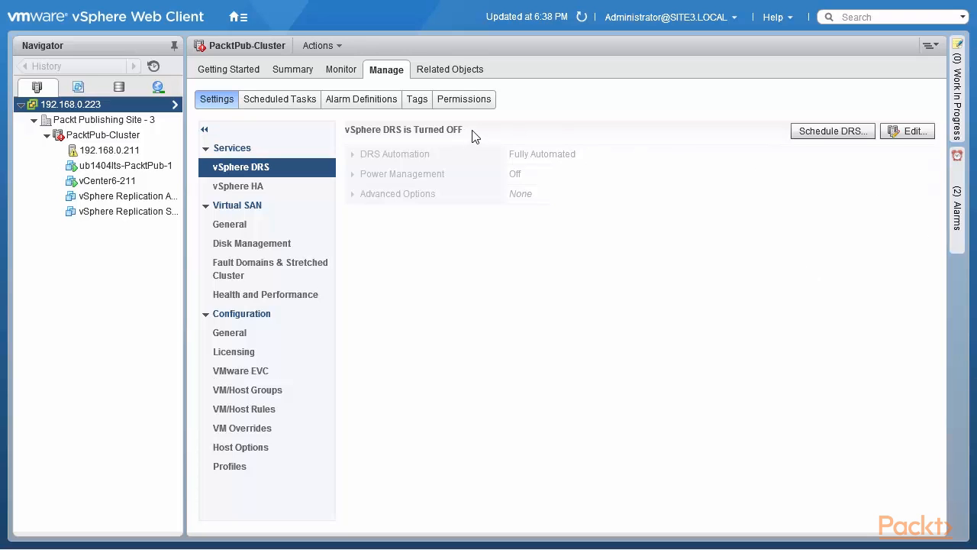
left_click(919, 133)
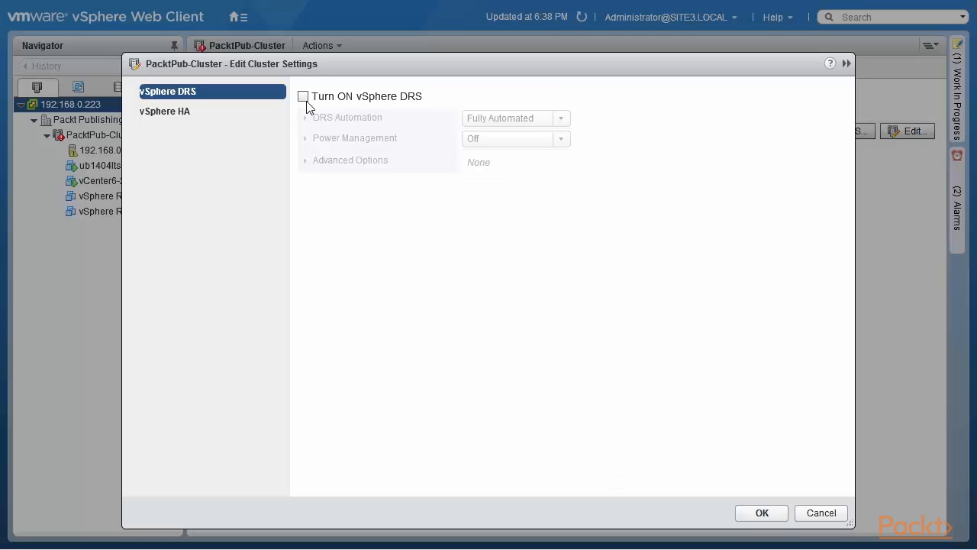
left_click(304, 96)
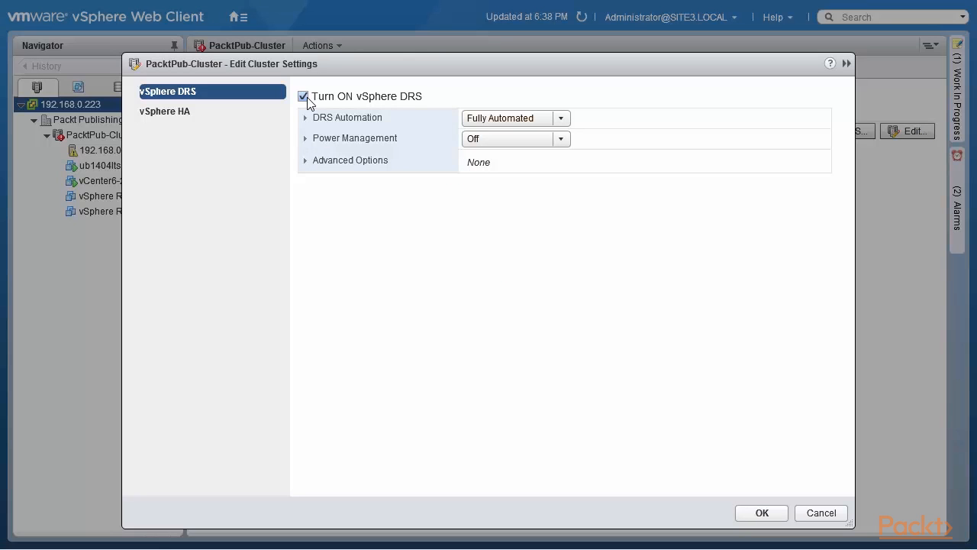
left_click(762, 513)
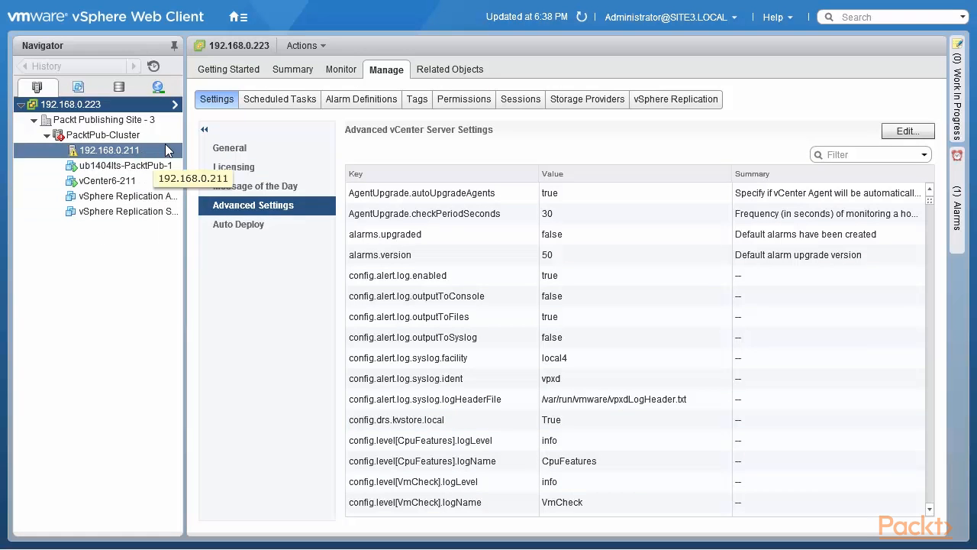
- Restore the resource pool tree of PacktPub-Cluster from the PacktPub-Cluster.snapshot file on the Desktop
left_click(121, 139)
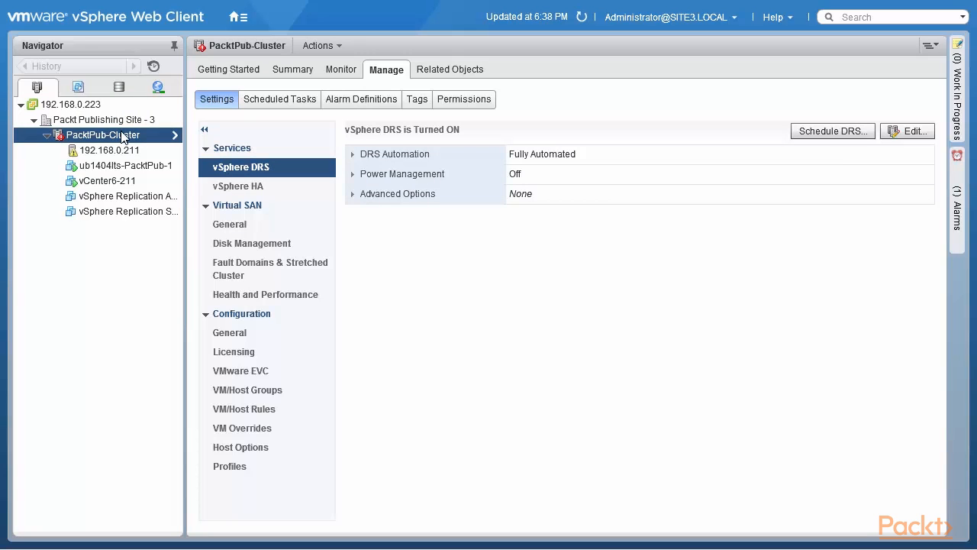
right_click(123, 138)
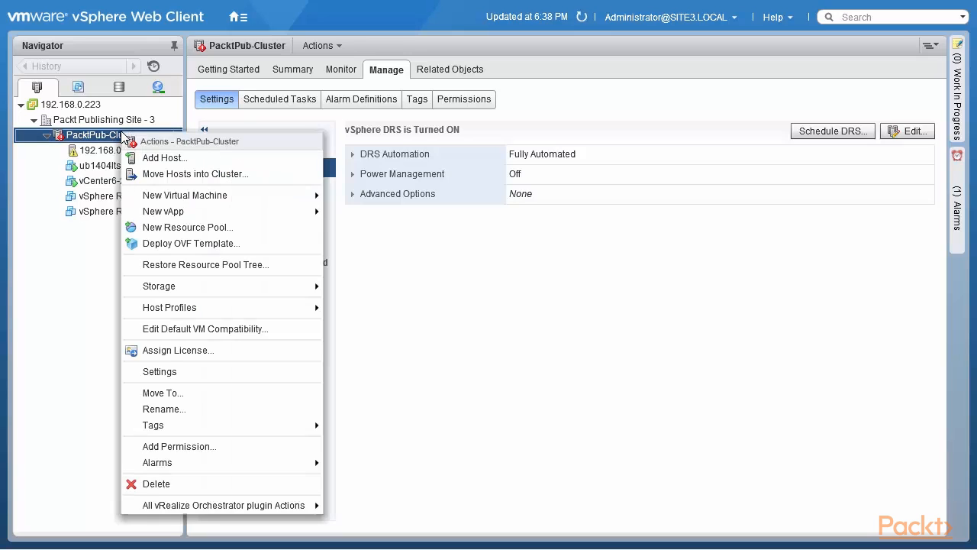
left_click(248, 267)
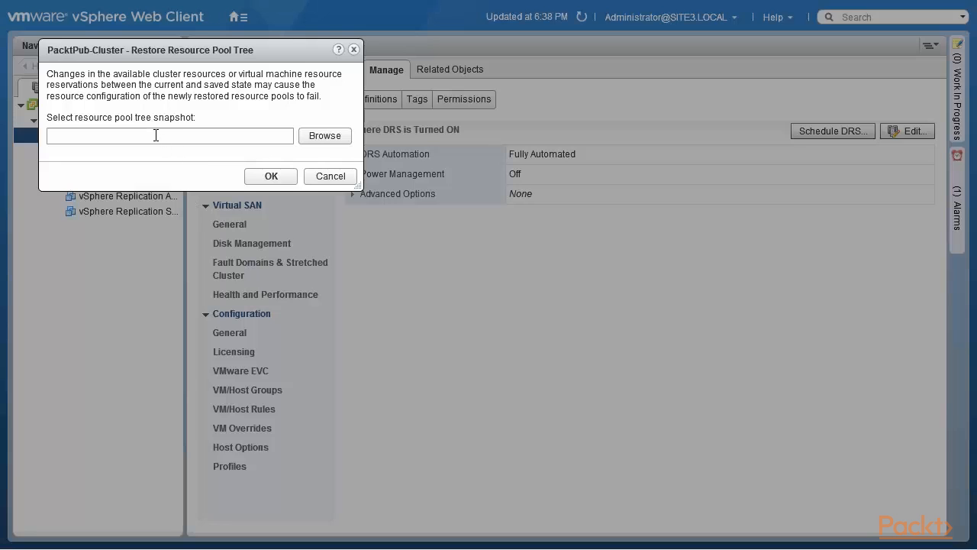
left_click(324, 136)
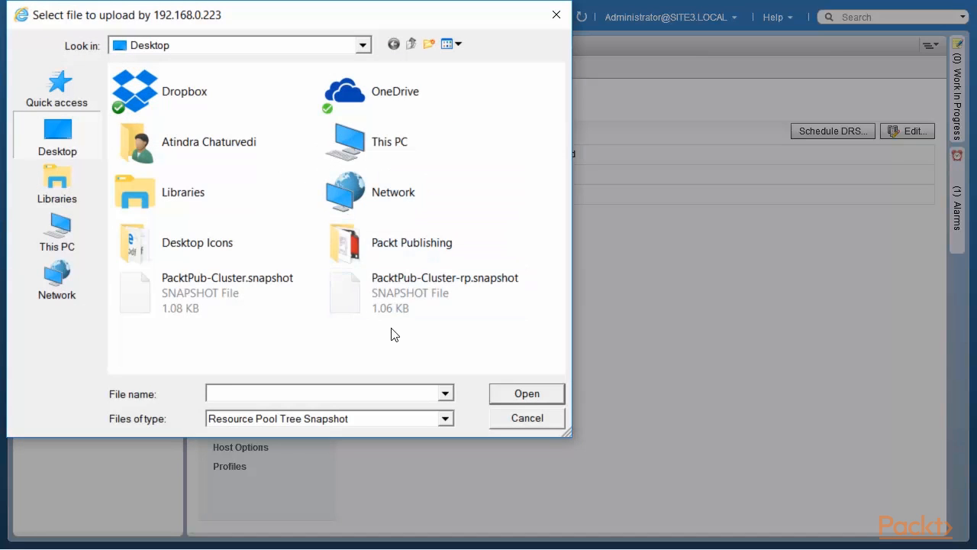
double_click(233, 284)
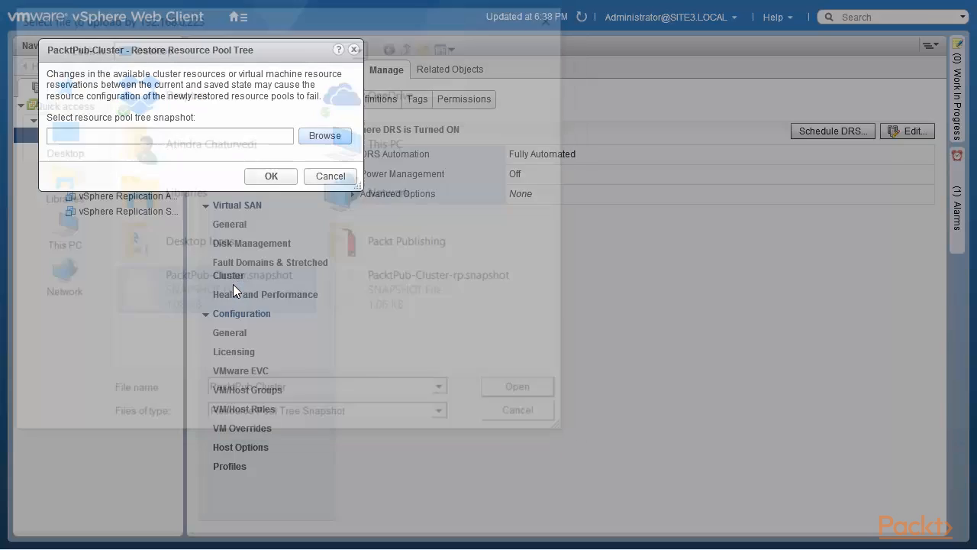
left_click(281, 180)
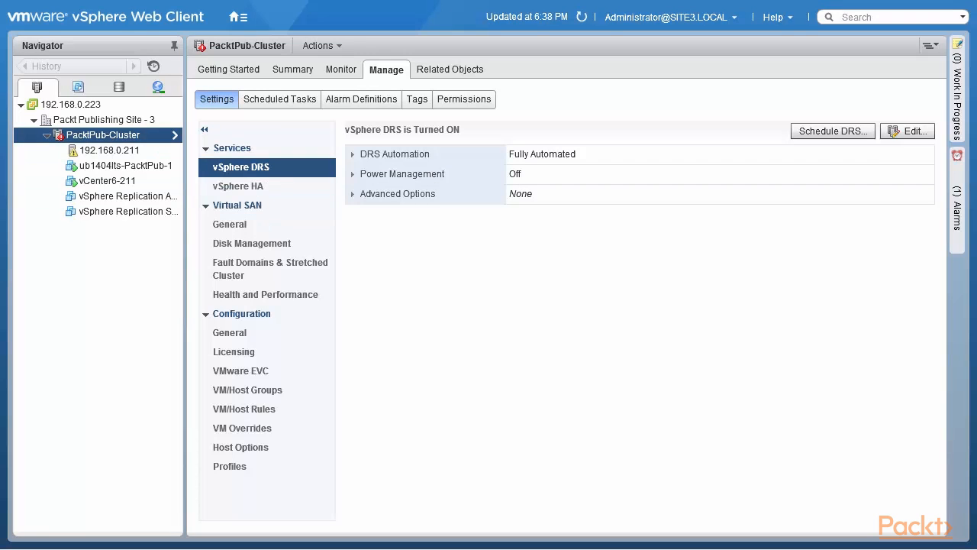
- Refresh the inventory, expand Packt-Pub-Resource-Pool under PacktPub-Cluster and check its summary
left_click(582, 17)
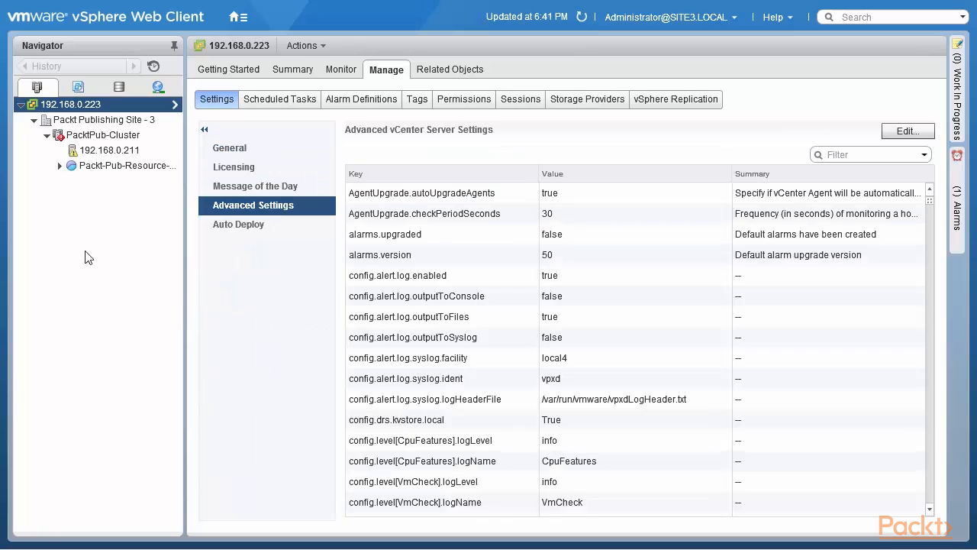
left_click(60, 166)
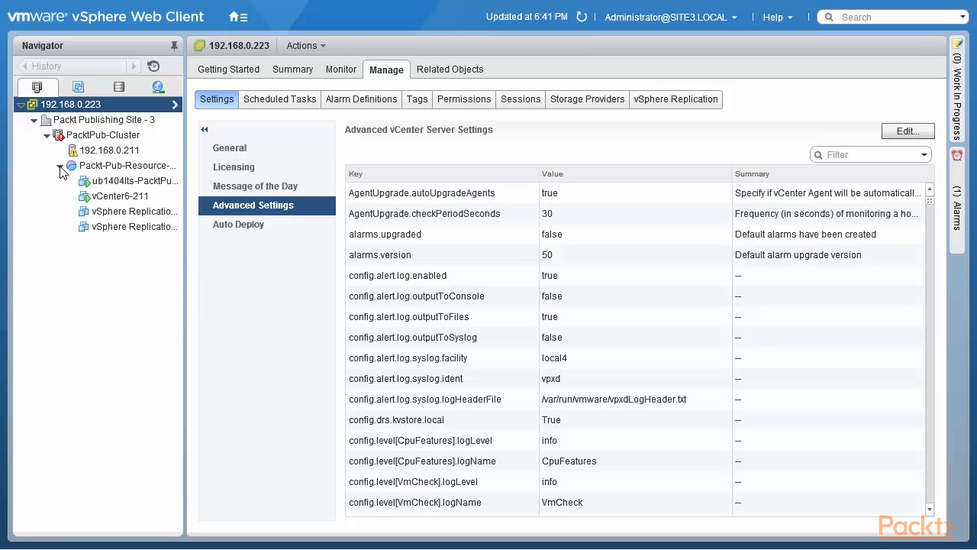
left_click(107, 166)
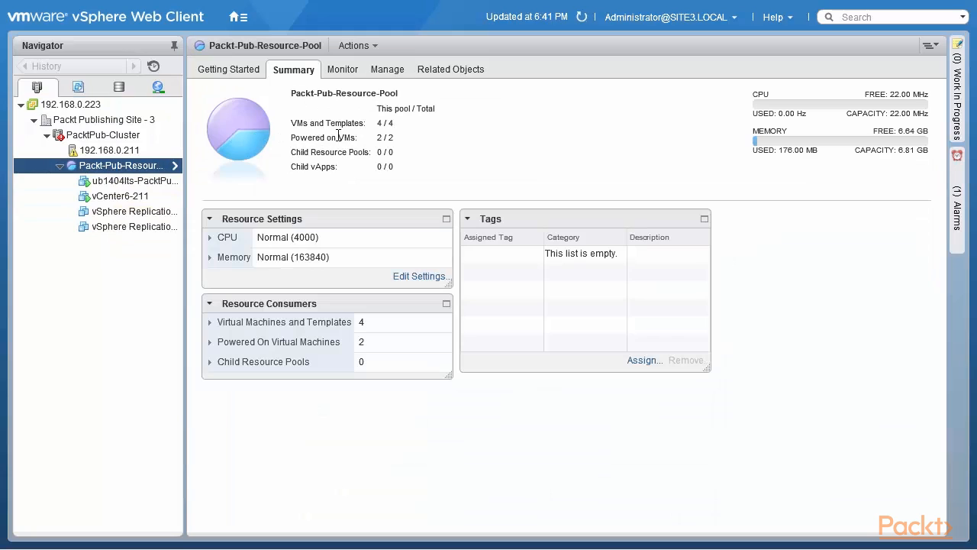